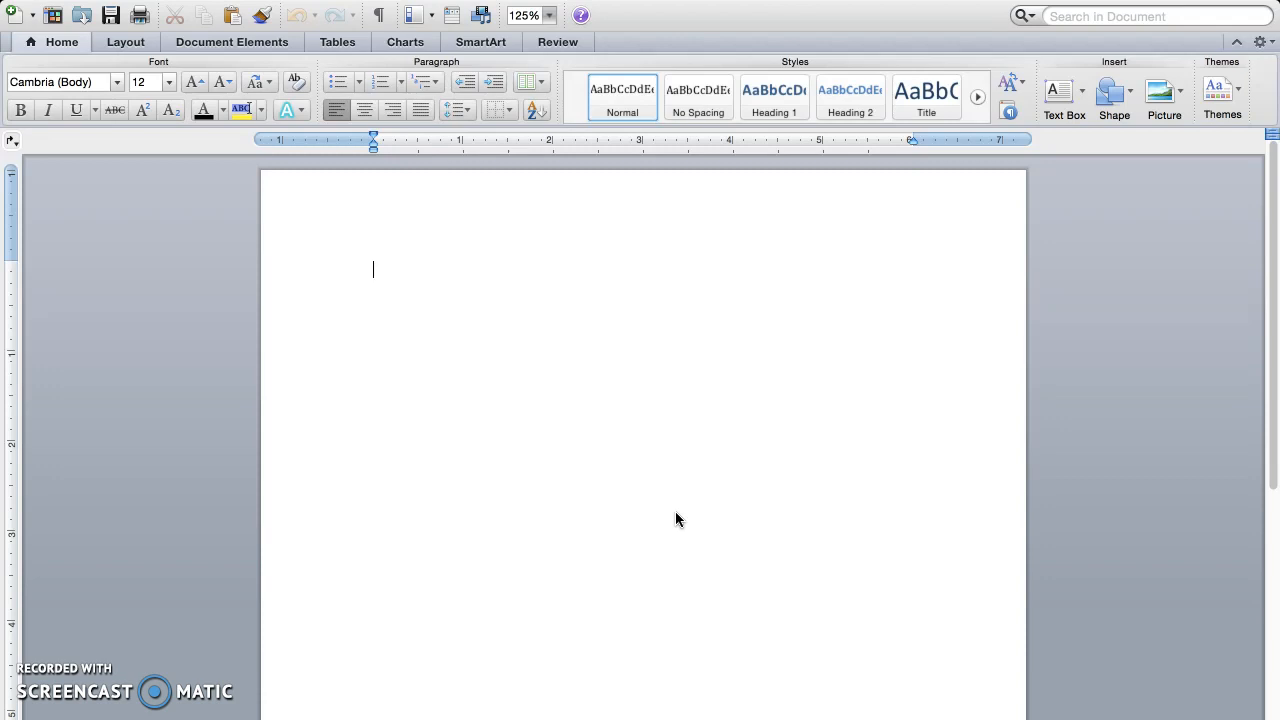
Set the page margins to the Normal preset with 1" on all four sides.
{"action": "left_click", "coordinate": [678, 515]}
{"action": "left_click", "coordinate": [126, 44]}
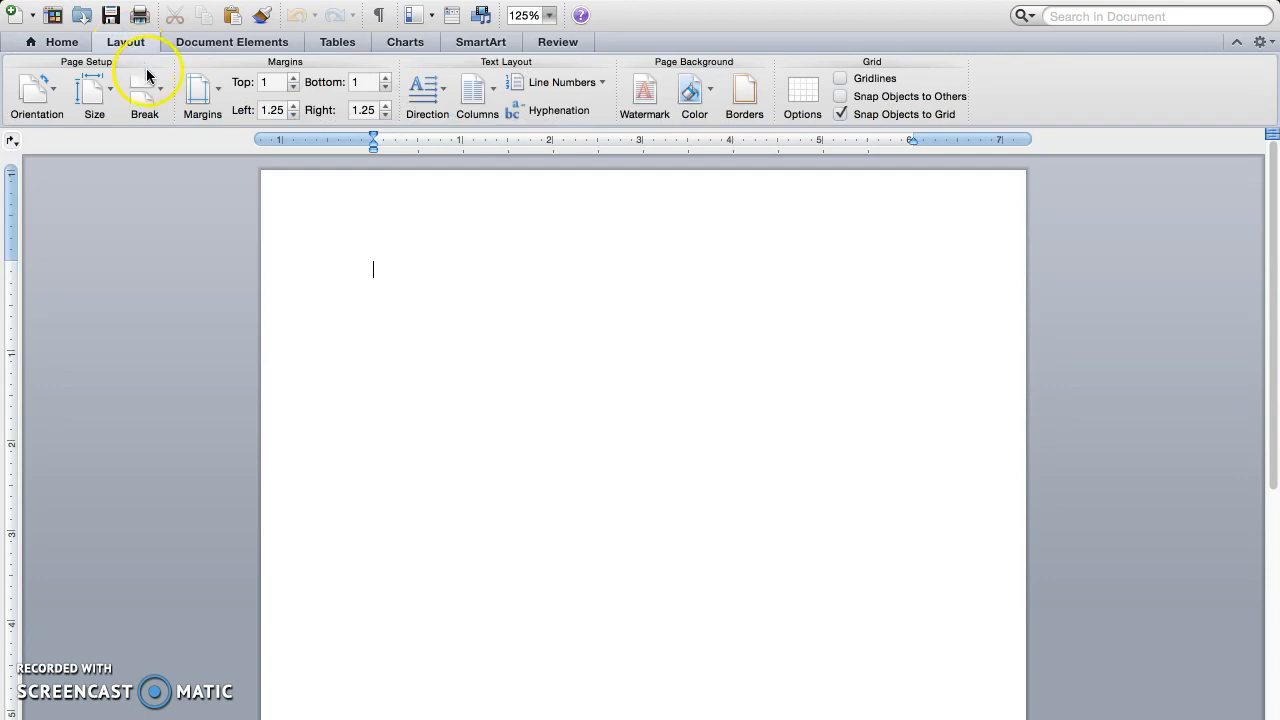
{"action": "left_click", "coordinate": [220, 96]}
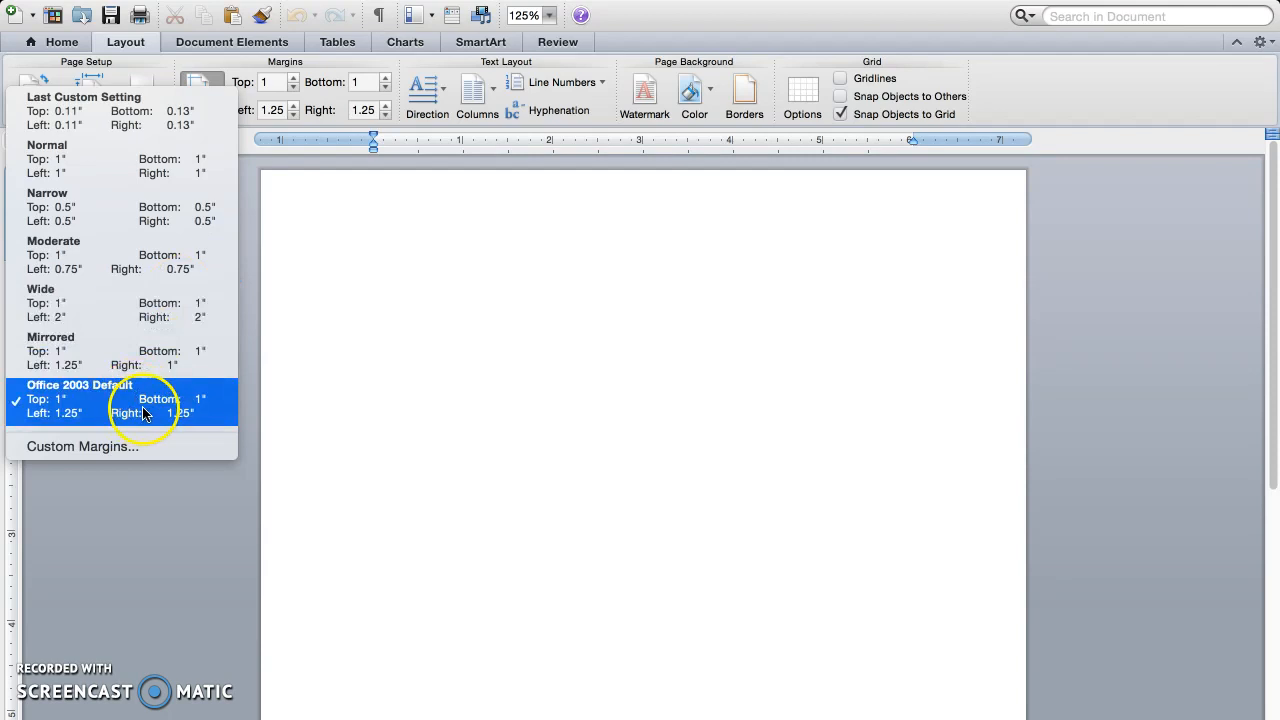
{"action": "left_click", "coordinate": [177, 163]}
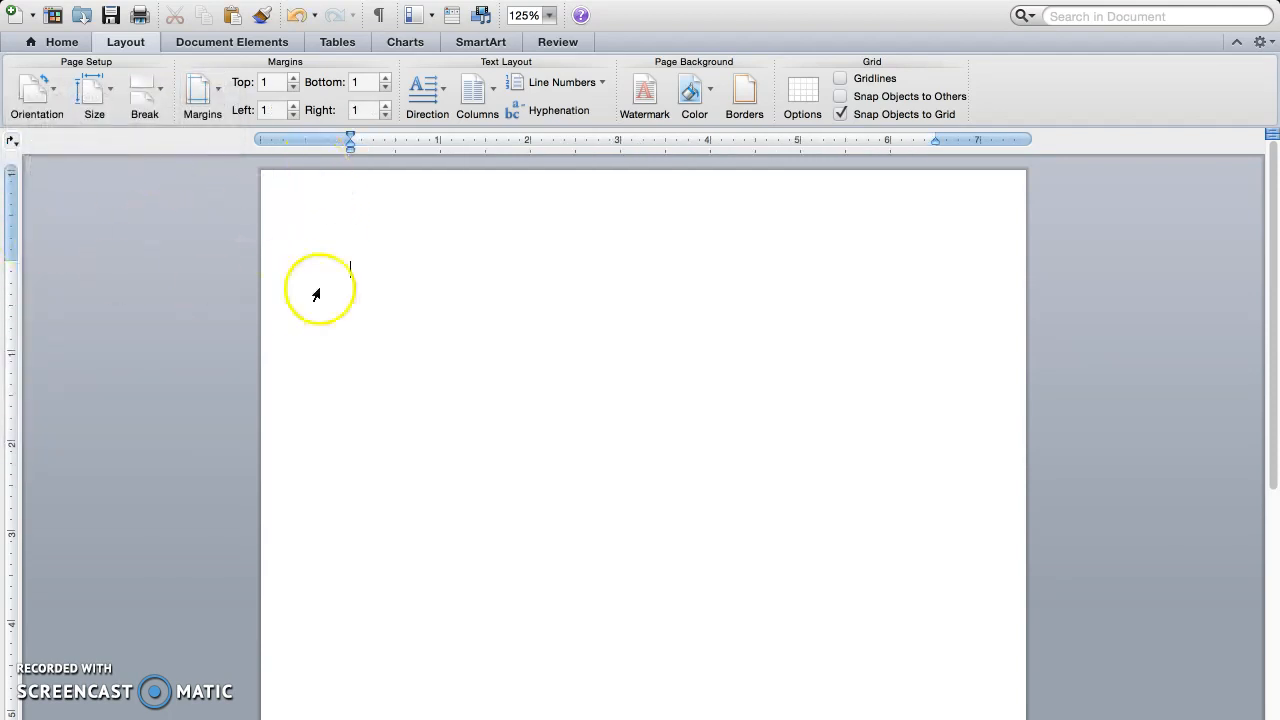
Enter a four-line heading with the student's full name, the teacher's name, American Literature and 19 January 2018.
{"action": "left_click", "coordinate": [52, 44]}
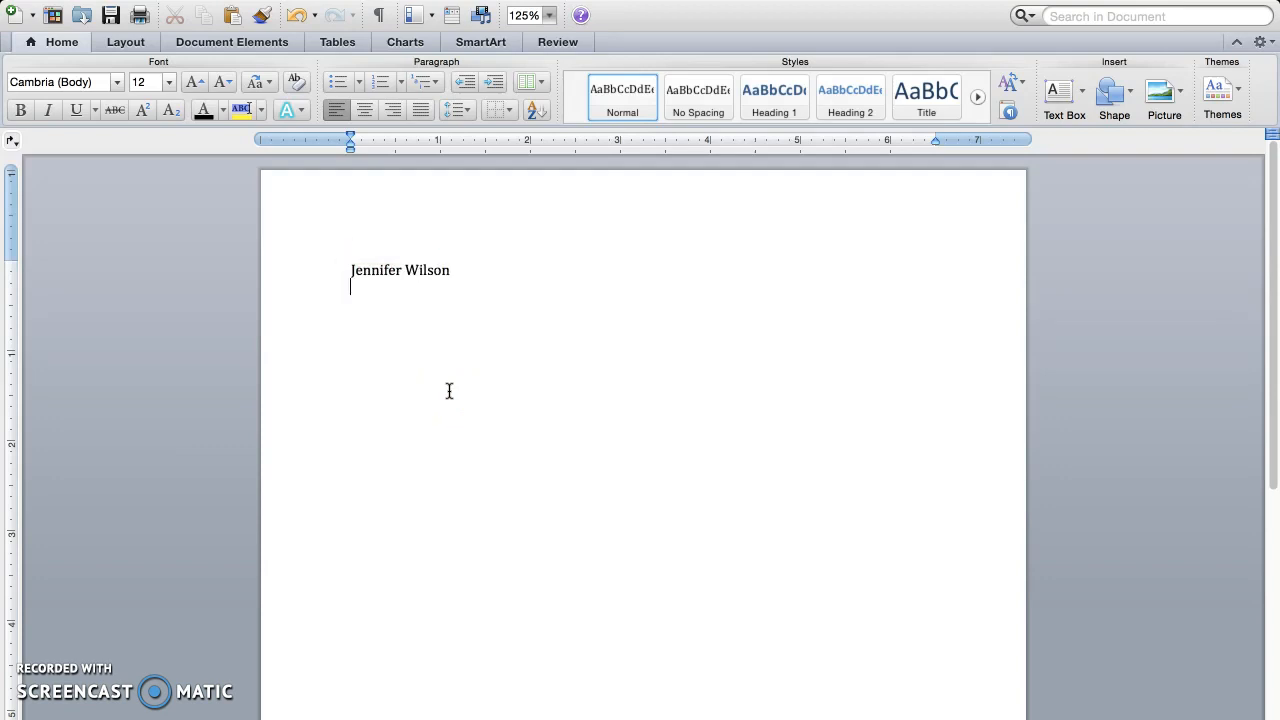
{"action": "type", "text": "Wilson "}
{"action": "type", "text": "AMerican Literature"}
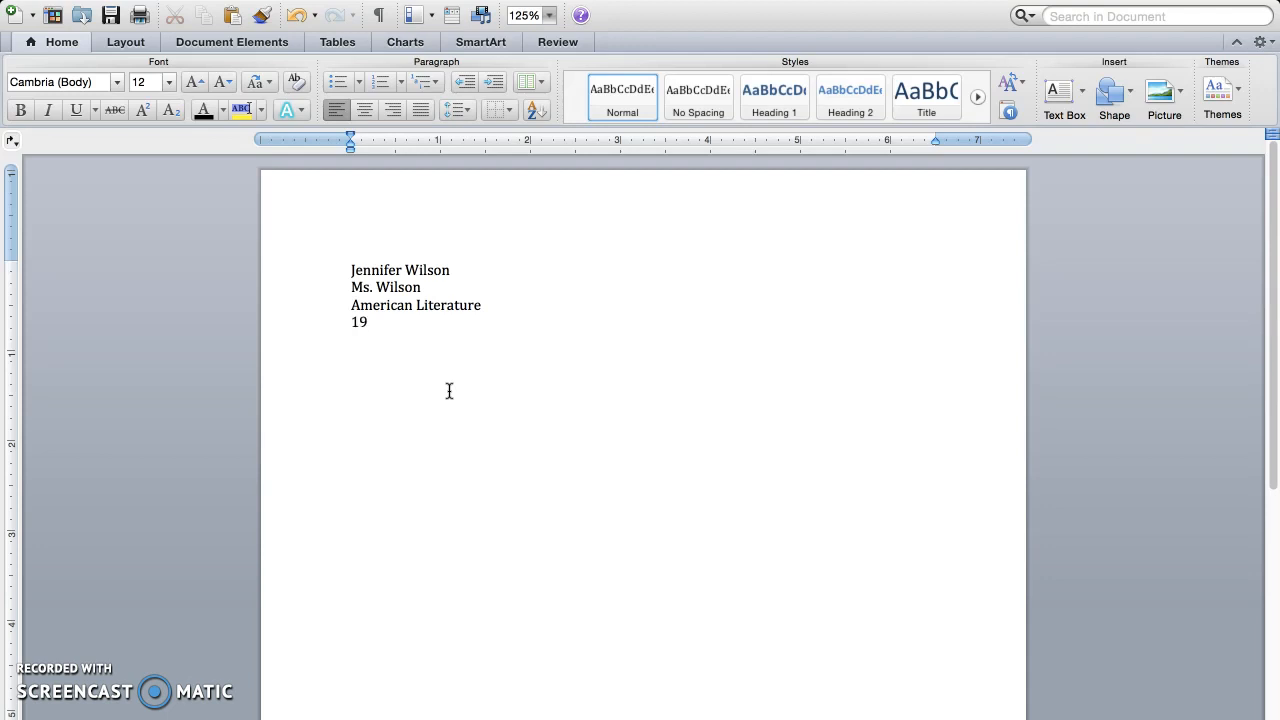
{"action": "type", "text": "uary 2018"}
{"action": "left_click", "coordinate": [449, 391]}
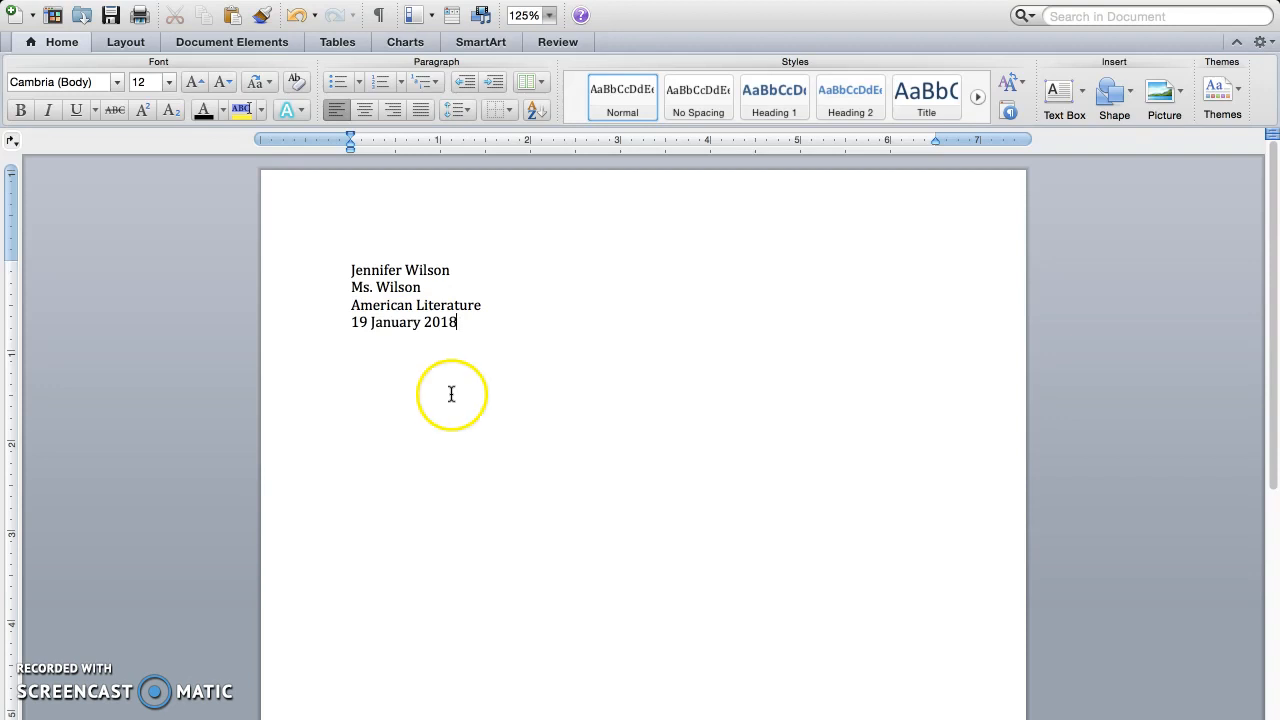
{"action": "left_click", "coordinate": [468, 326]}
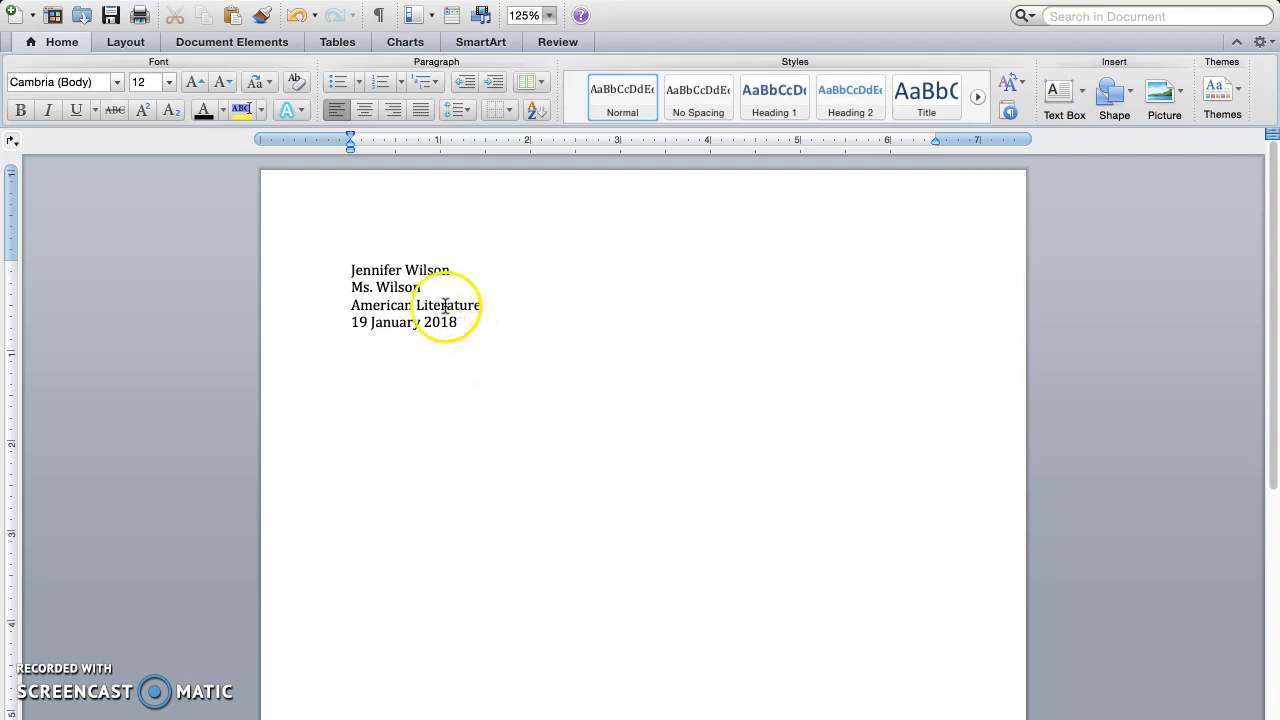
Format the whole heading in Times New Roman at size 12.
{"action": "left_click_drag", "start_coordinate": [347, 270], "coordinate": [466, 340]}
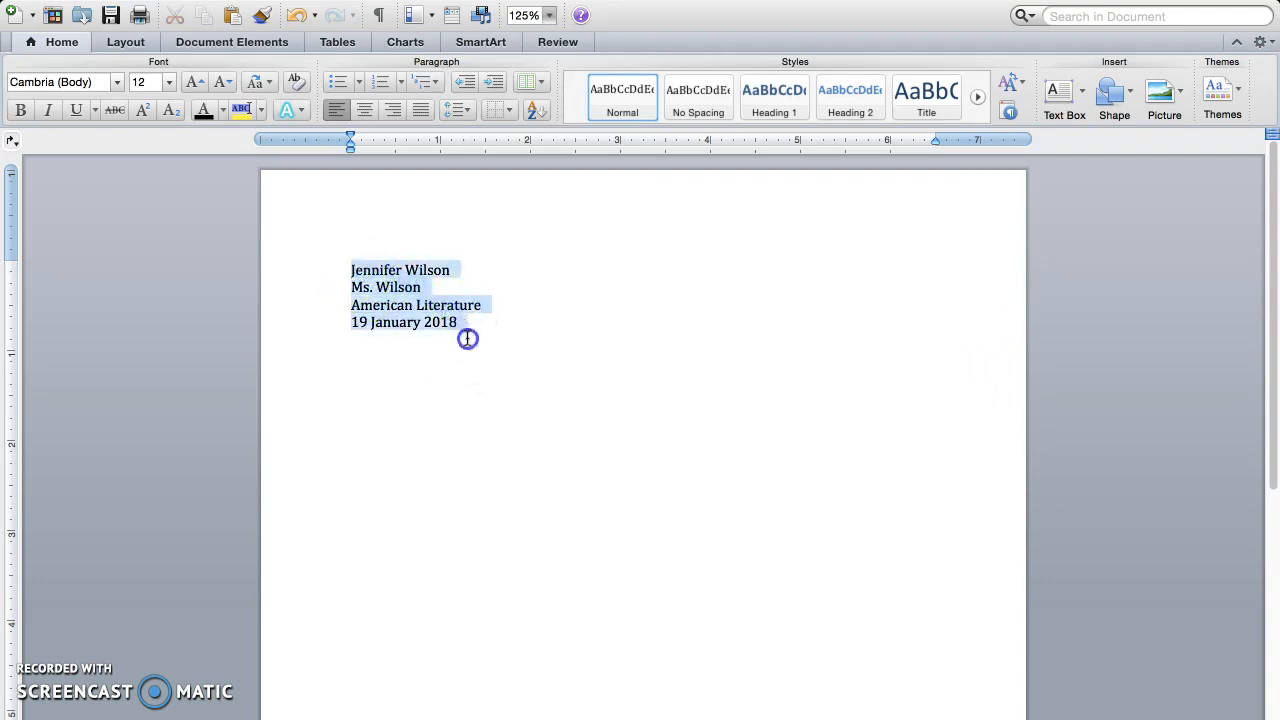
{"action": "left_click", "coordinate": [531, 338]}
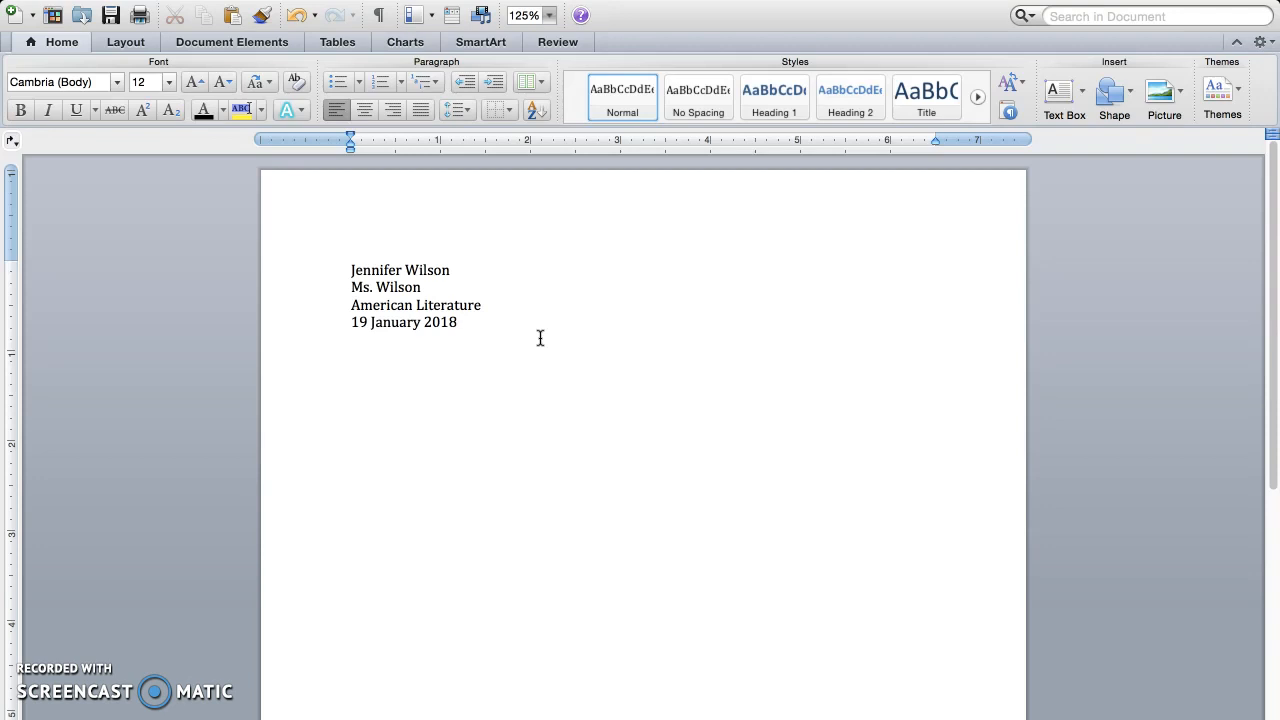
{"action": "key", "text": "super+a"}
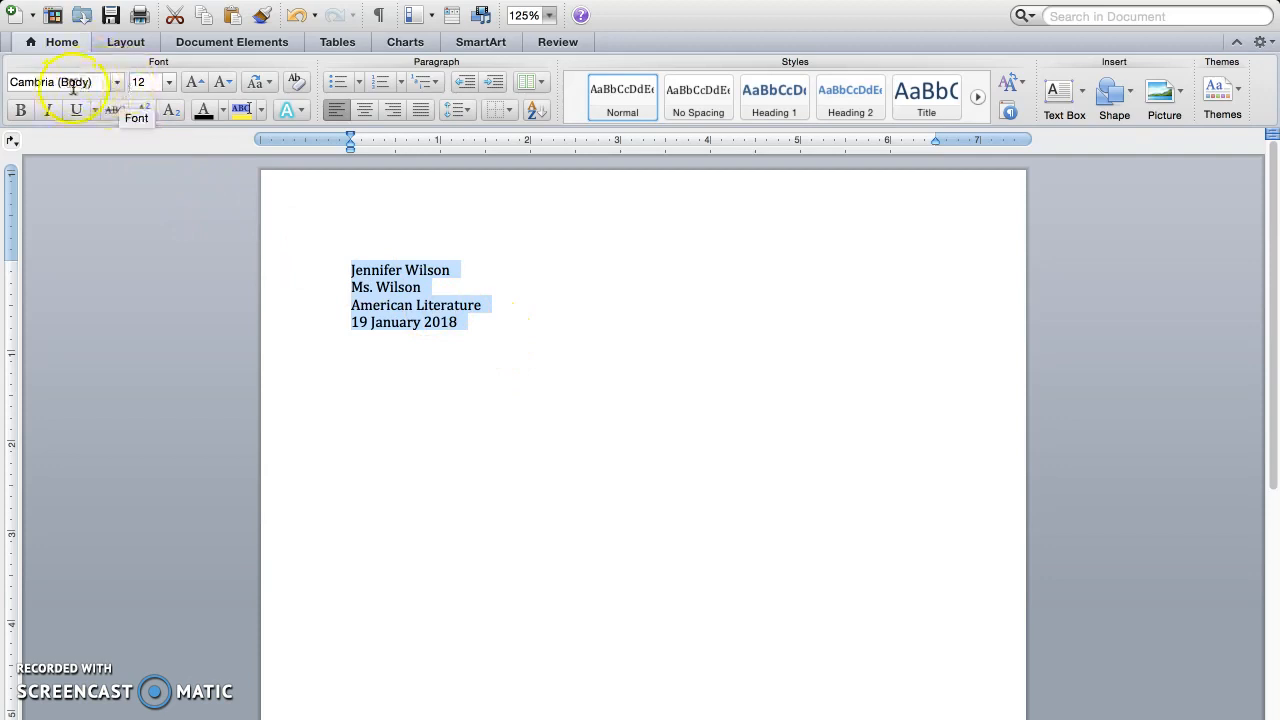
{"action": "left_click", "coordinate": [117, 82]}
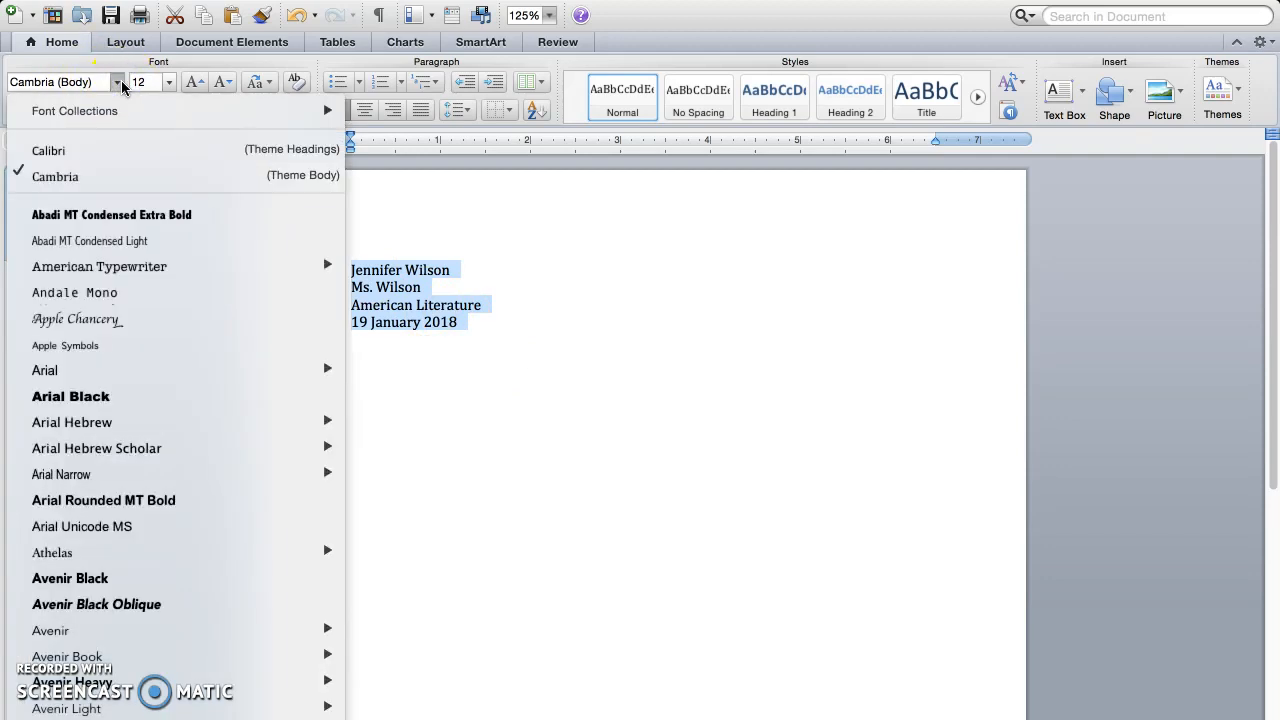
{"action": "scroll", "coordinate": [140, 450], "scroll_direction": "down", "scroll_amount": 20}
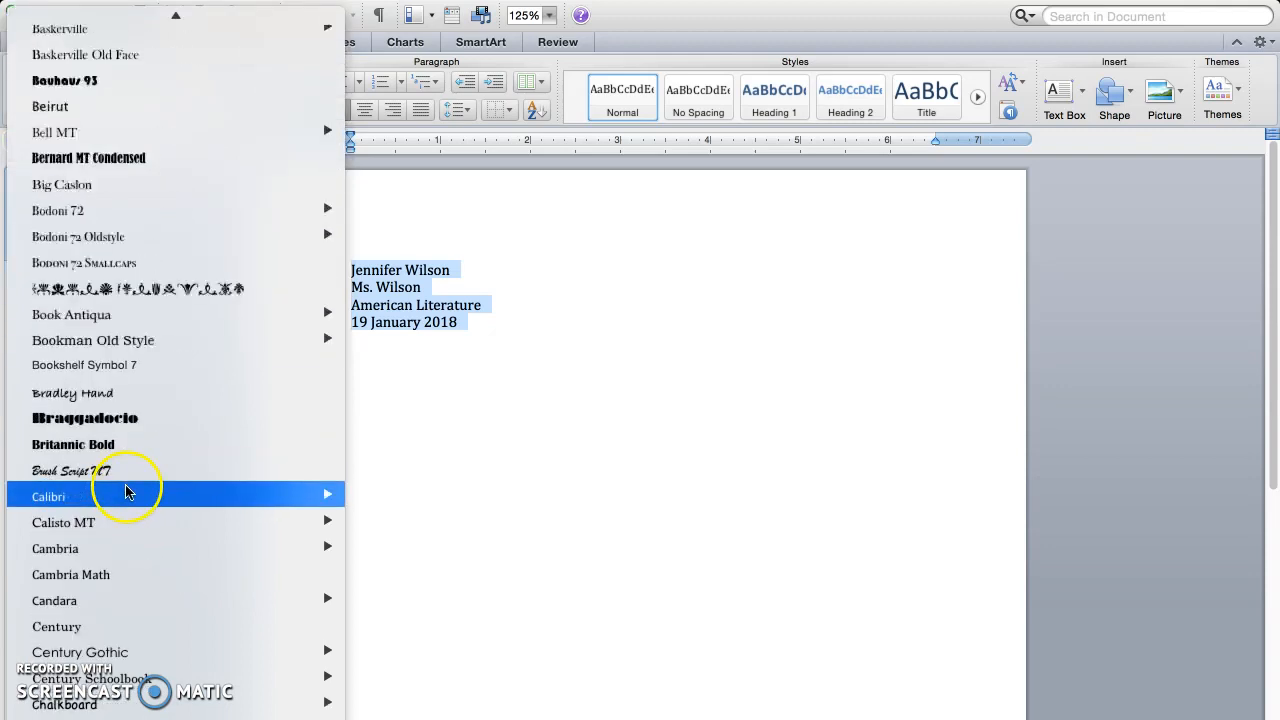
{"action": "scroll", "coordinate": [150, 500], "scroll_direction": "down", "scroll_amount": 20}
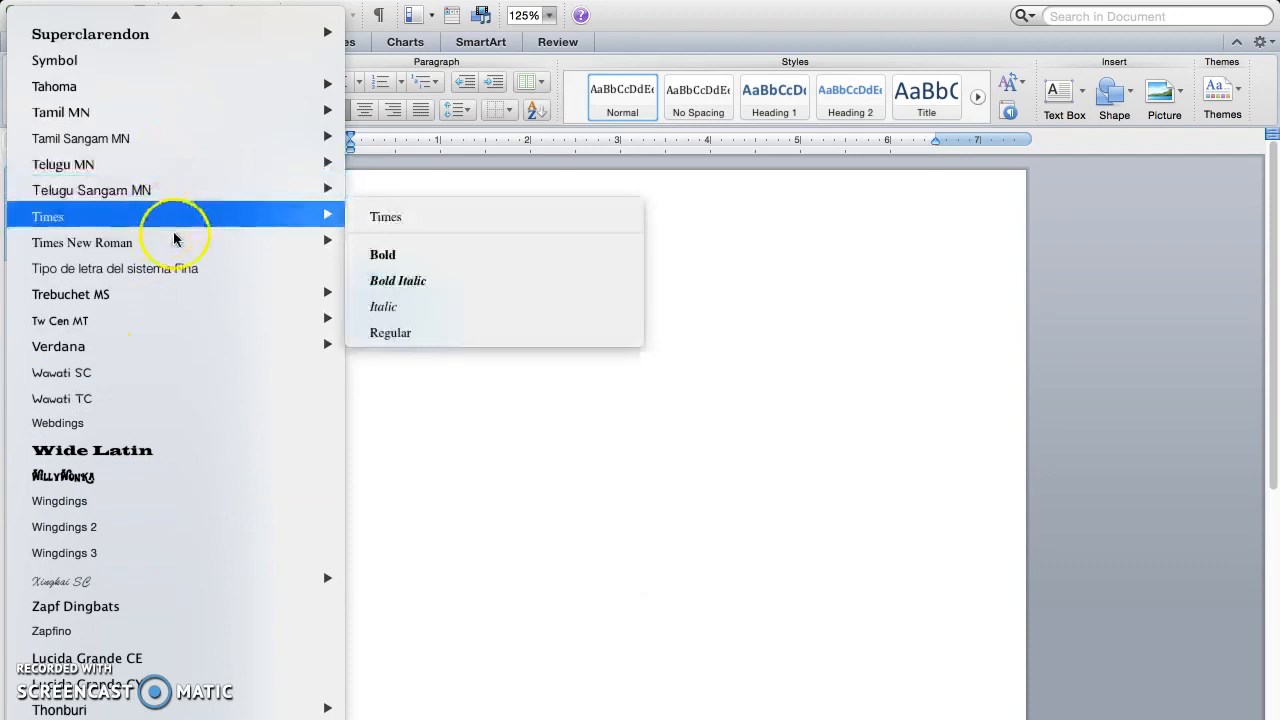
{"action": "mouse_move", "coordinate": [314, 240]}
{"action": "left_click", "coordinate": [393, 248]}
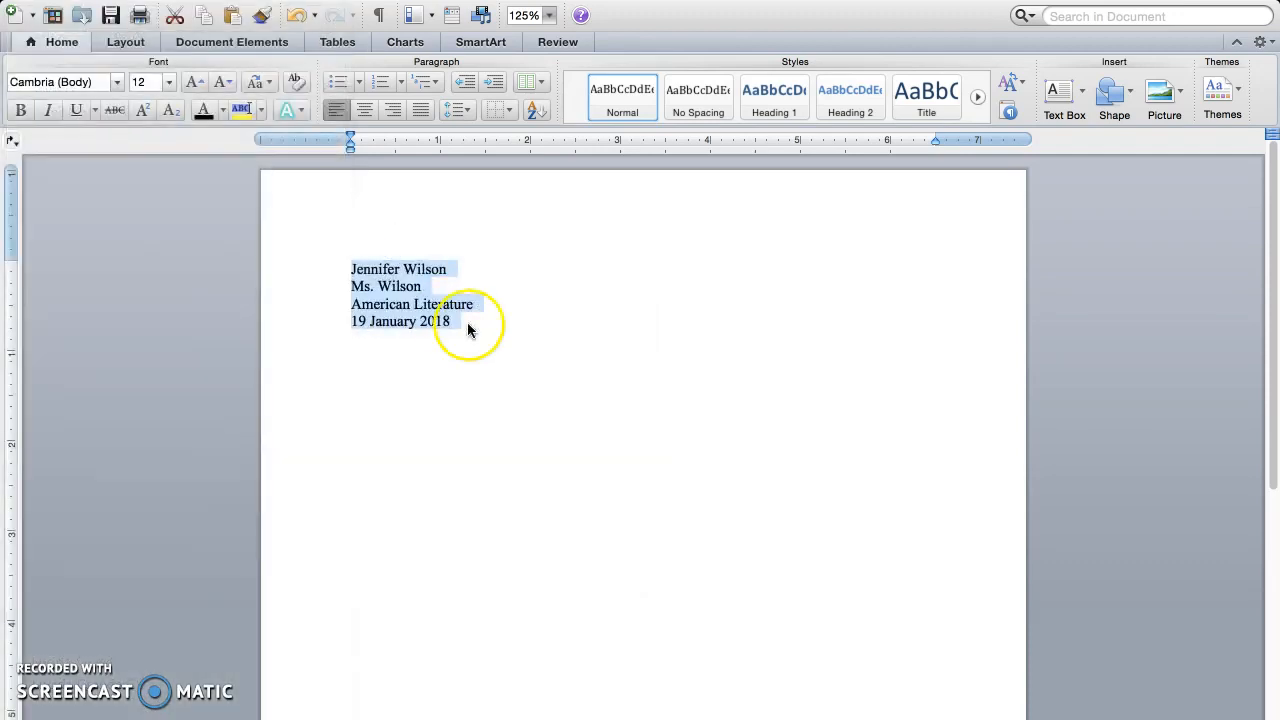
{"action": "left_click", "coordinate": [169, 82]}
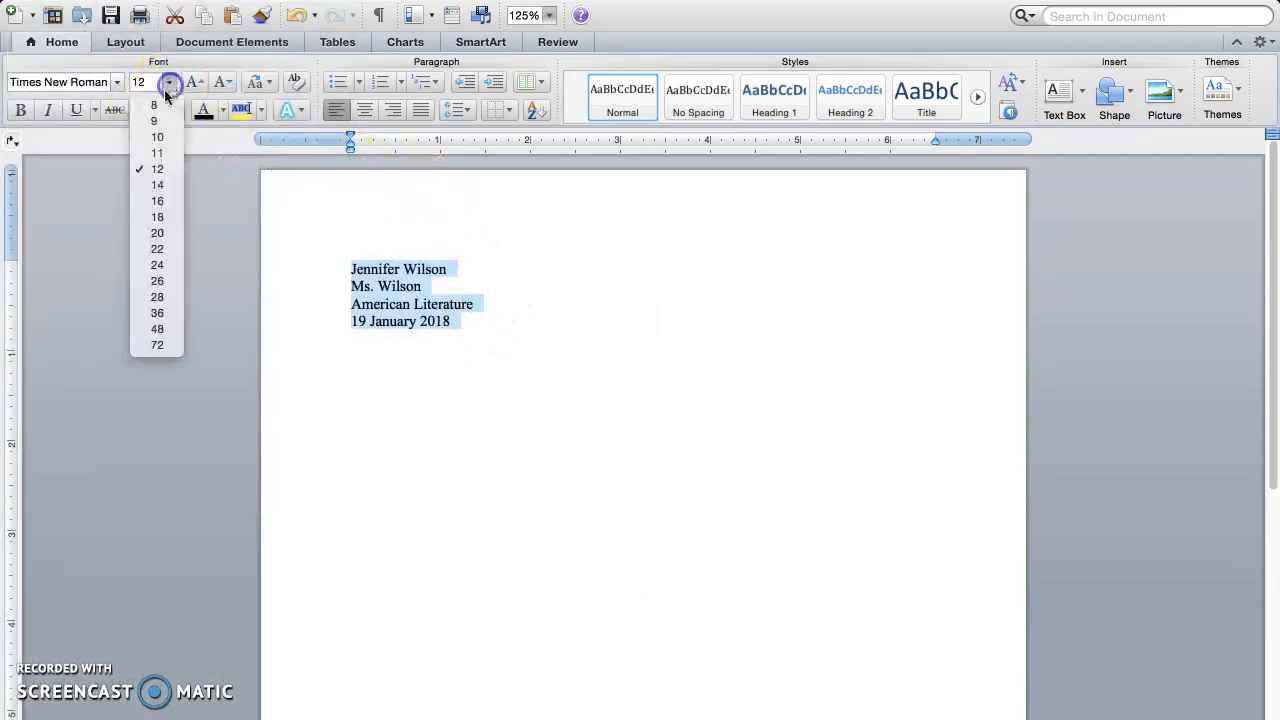
{"action": "left_click", "coordinate": [170, 173]}
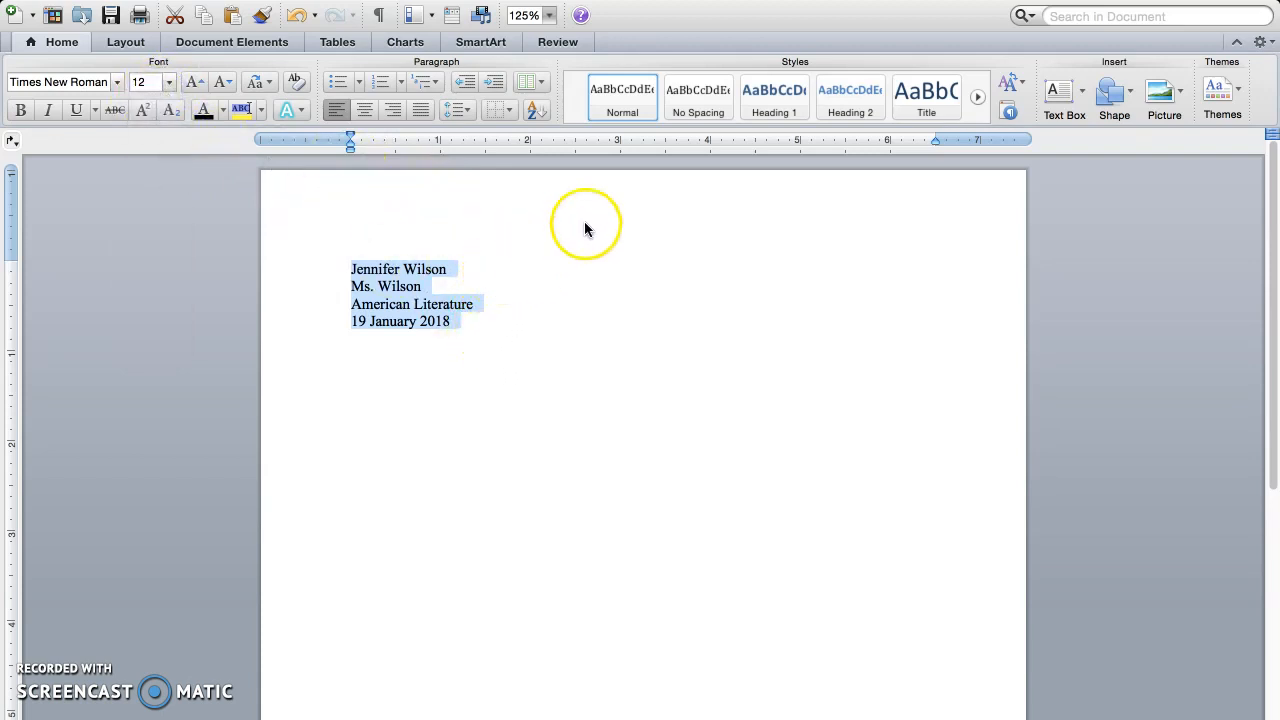
Set the heading's line spacing to Double in the paragraph settings and deselect the text.
{"action": "left_click", "coordinate": [466, 113]}
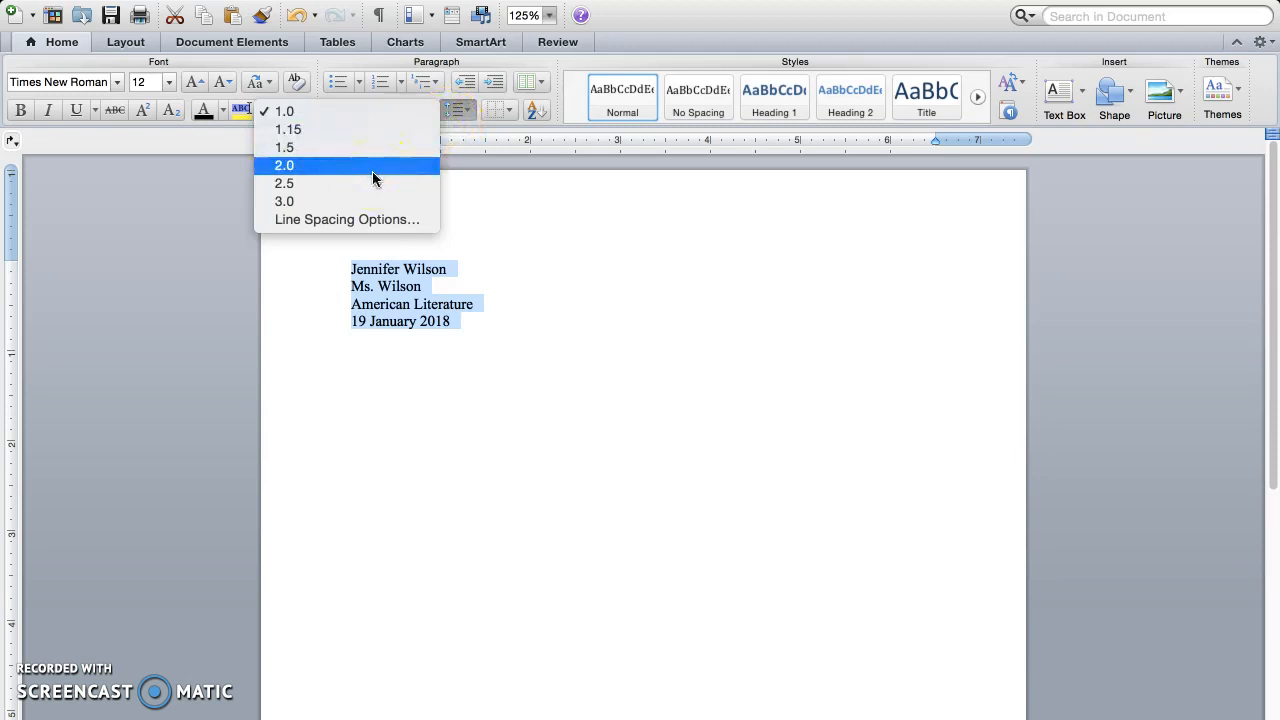
{"action": "left_click", "coordinate": [386, 220]}
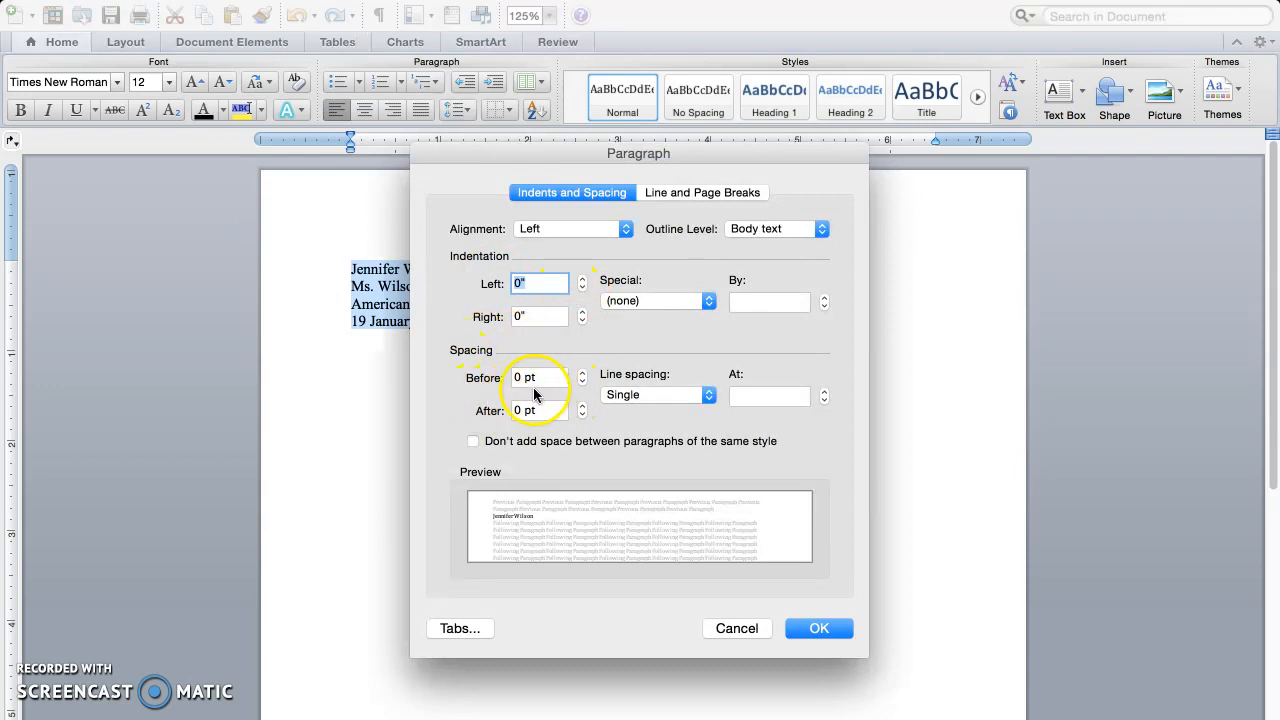
{"action": "left_click", "coordinate": [711, 396]}
{"action": "left_click", "coordinate": [663, 428]}
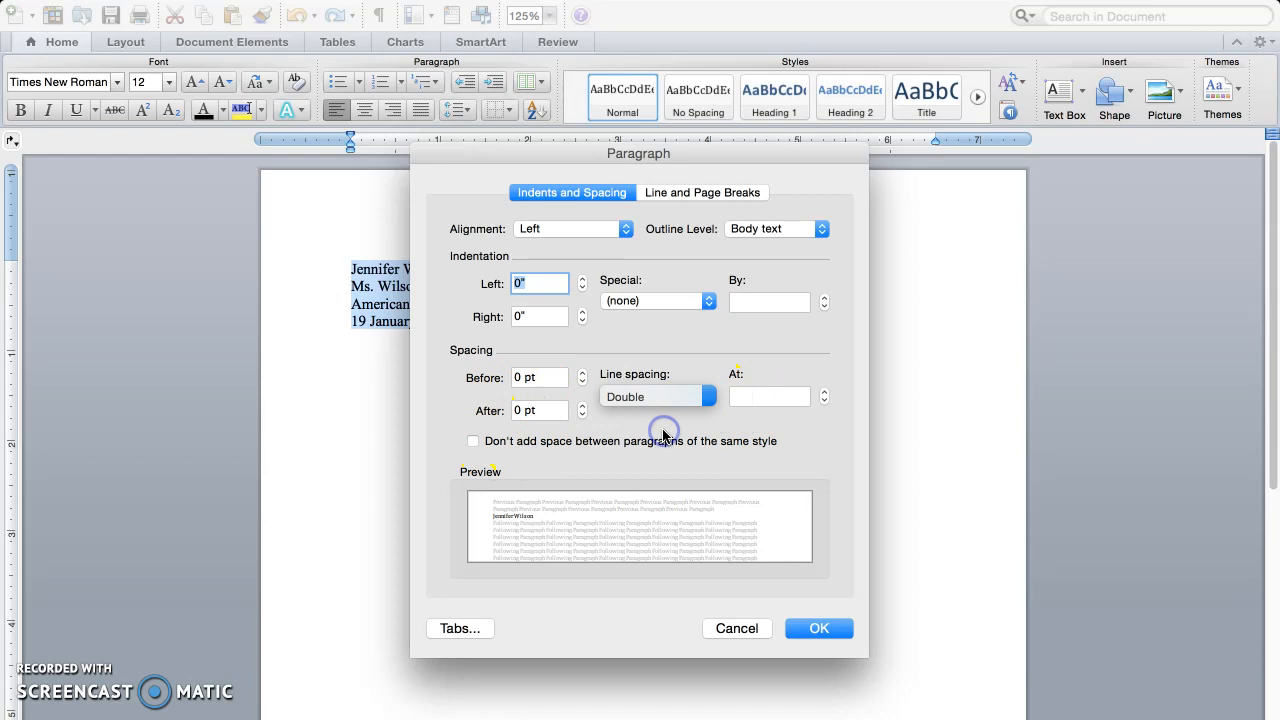
{"action": "left_click", "coordinate": [815, 628]}
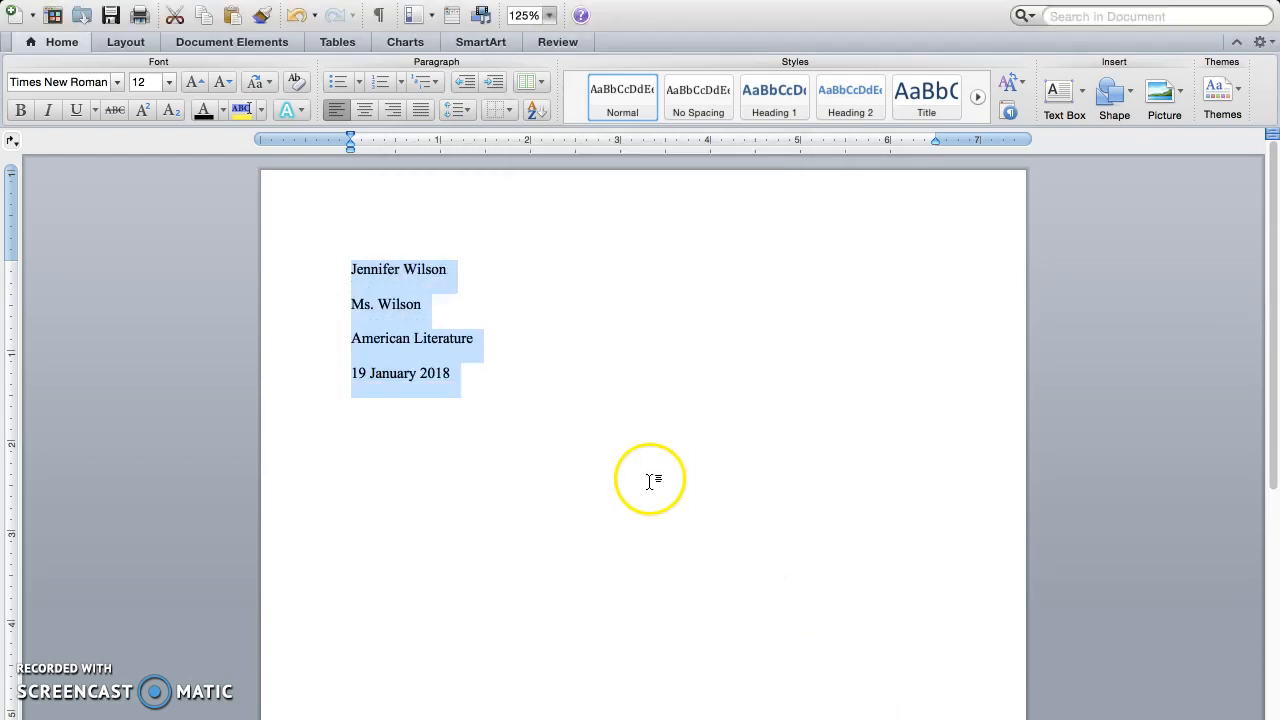
{"action": "left_click", "coordinate": [525, 384]}
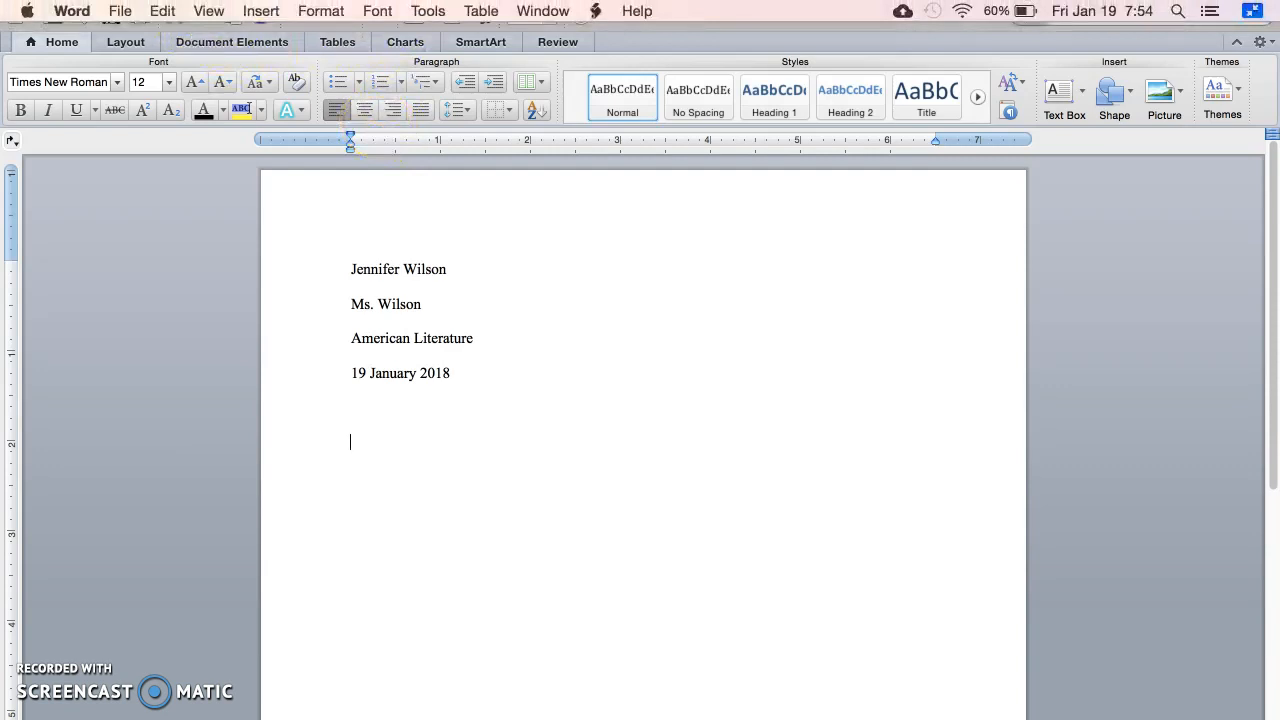
Insert right-aligned page numbers in the header, including on the first page.
{"action": "left_click", "coordinate": [260, 11]}
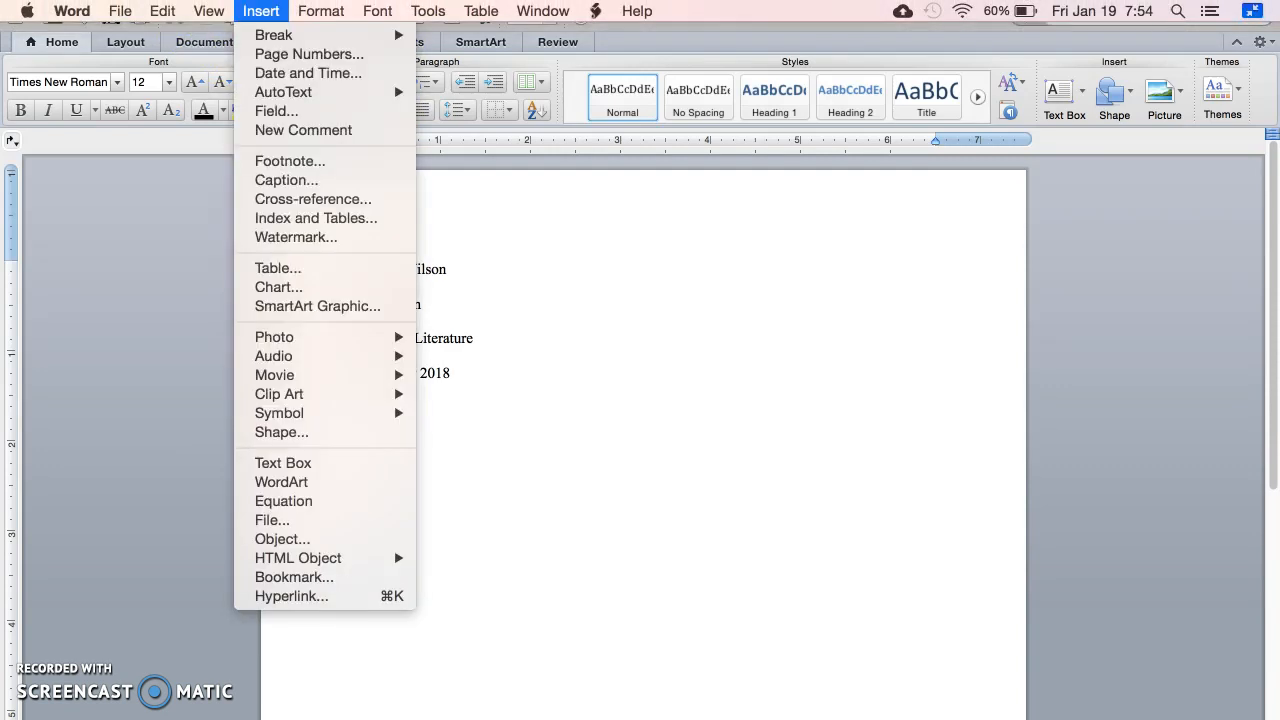
{"action": "left_click", "coordinate": [268, 56]}
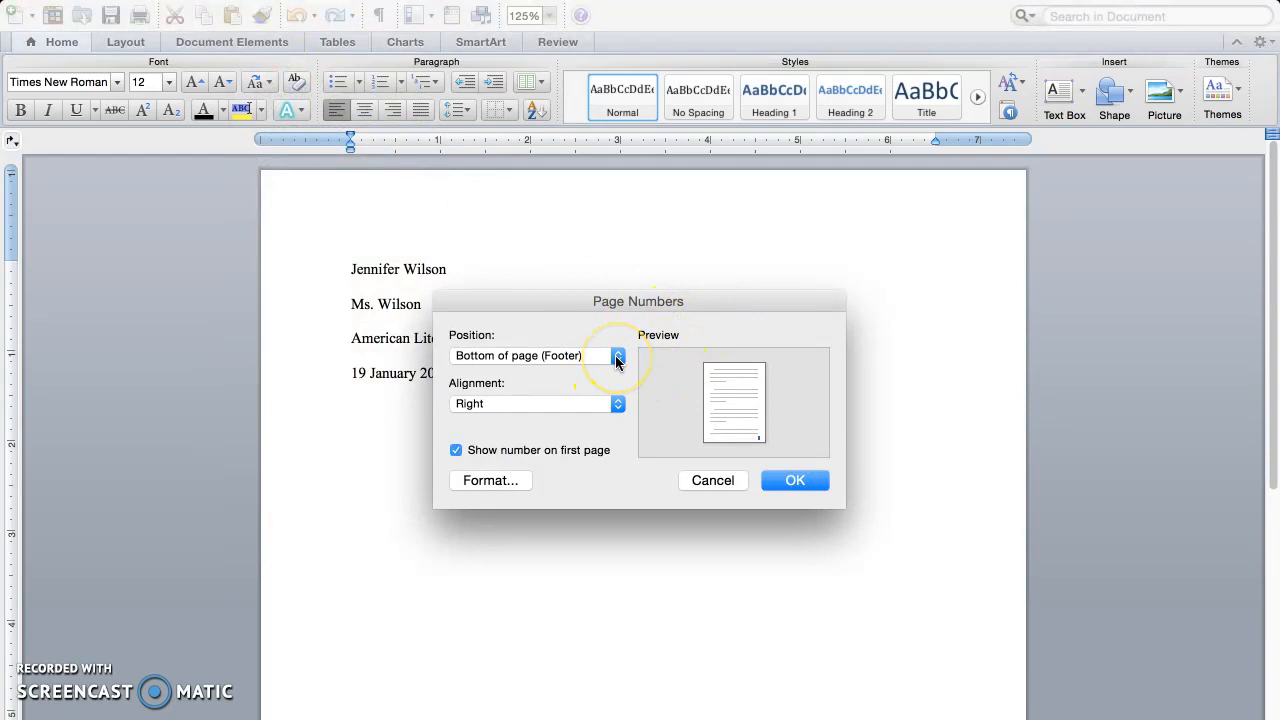
{"action": "left_click", "coordinate": [617, 358]}
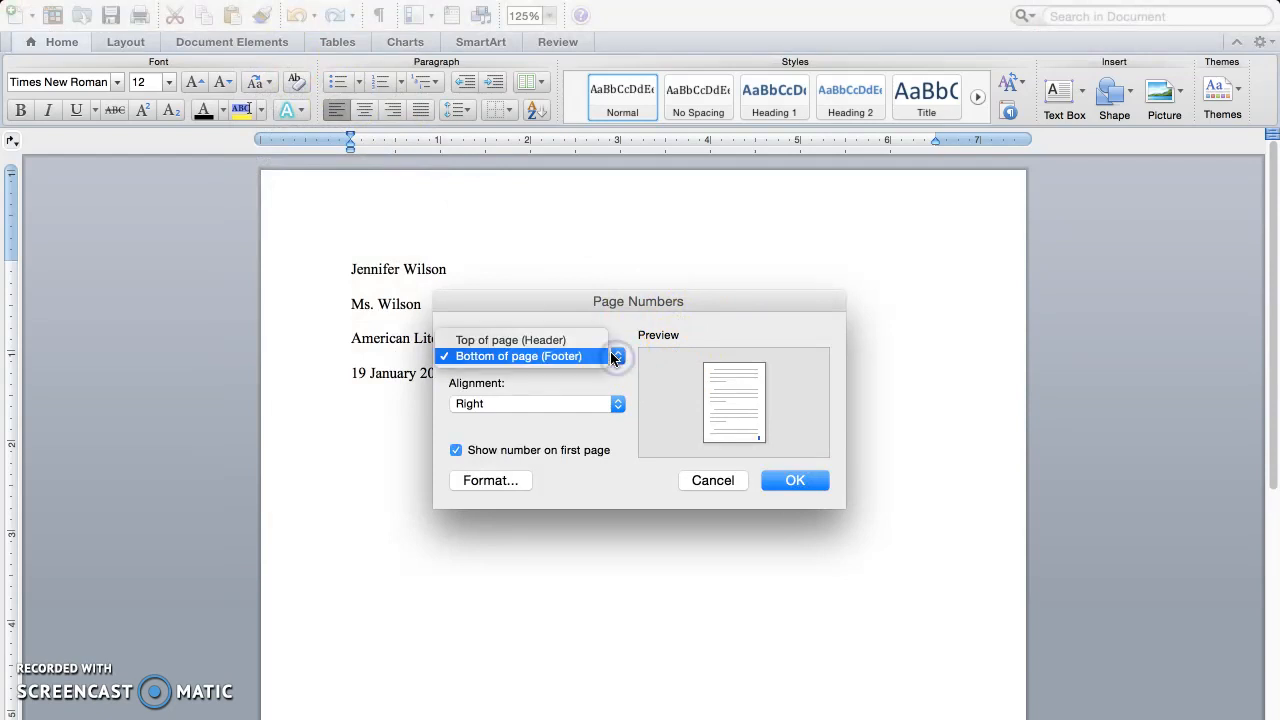
{"action": "left_click", "coordinate": [576, 342]}
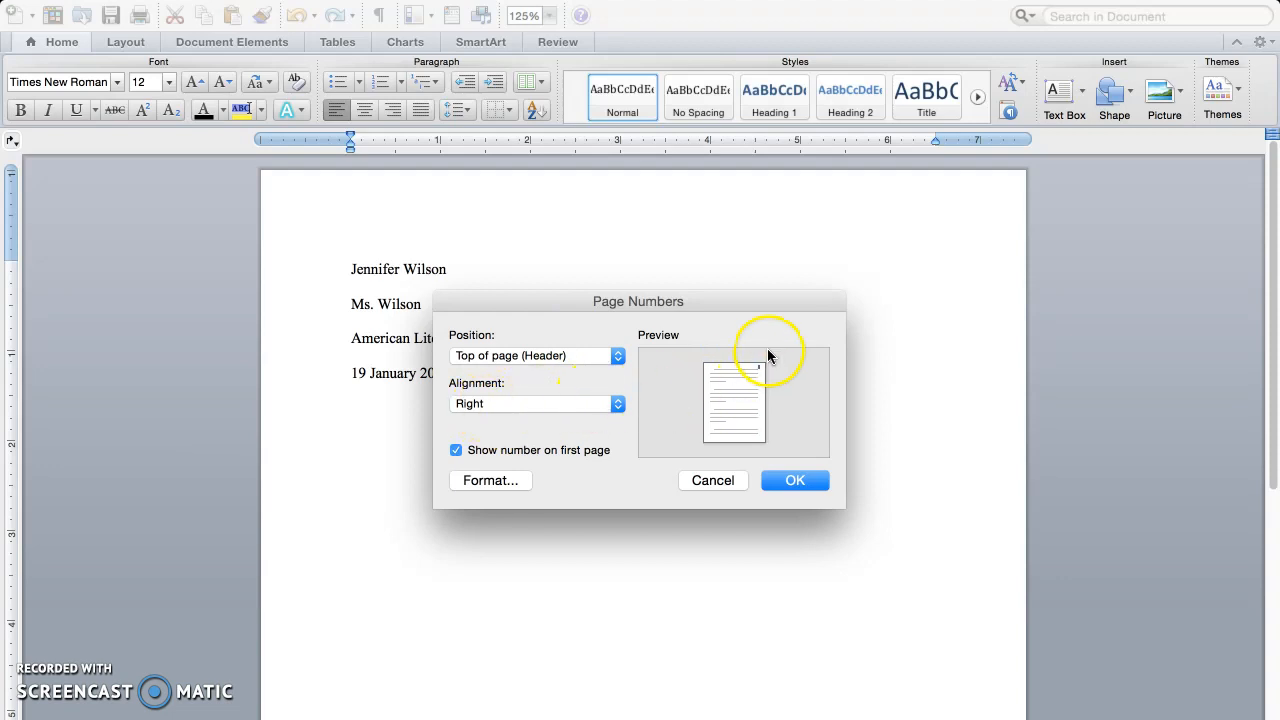
{"action": "left_click", "coordinate": [793, 484]}
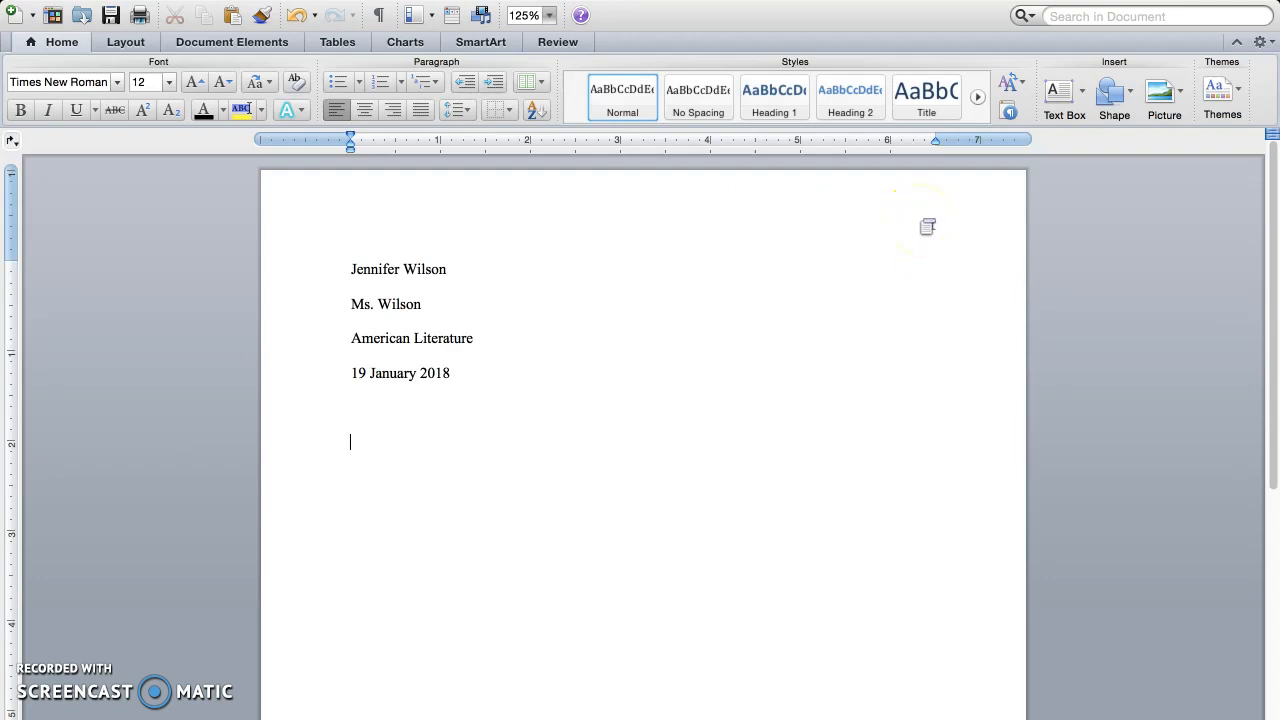
Open the header for editing and add the student's last name before the page number.
{"action": "double_click", "coordinate": [928, 227]}
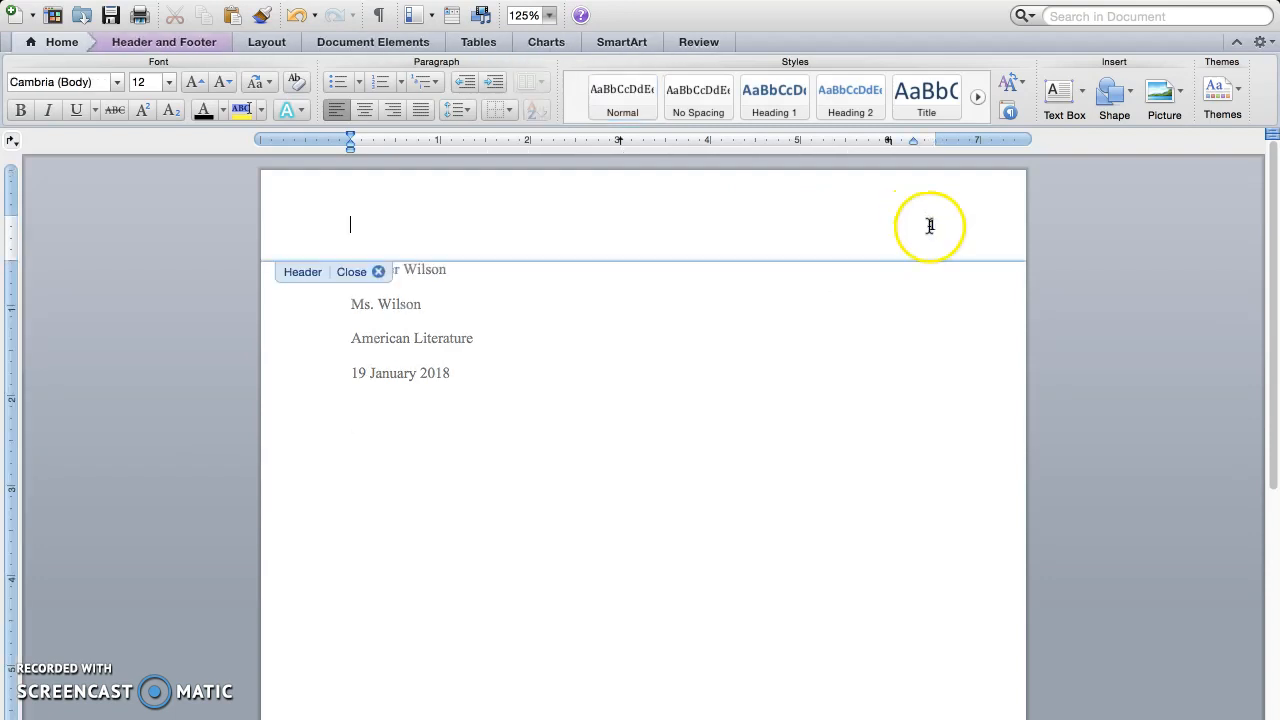
{"action": "left_click", "coordinate": [927, 224]}
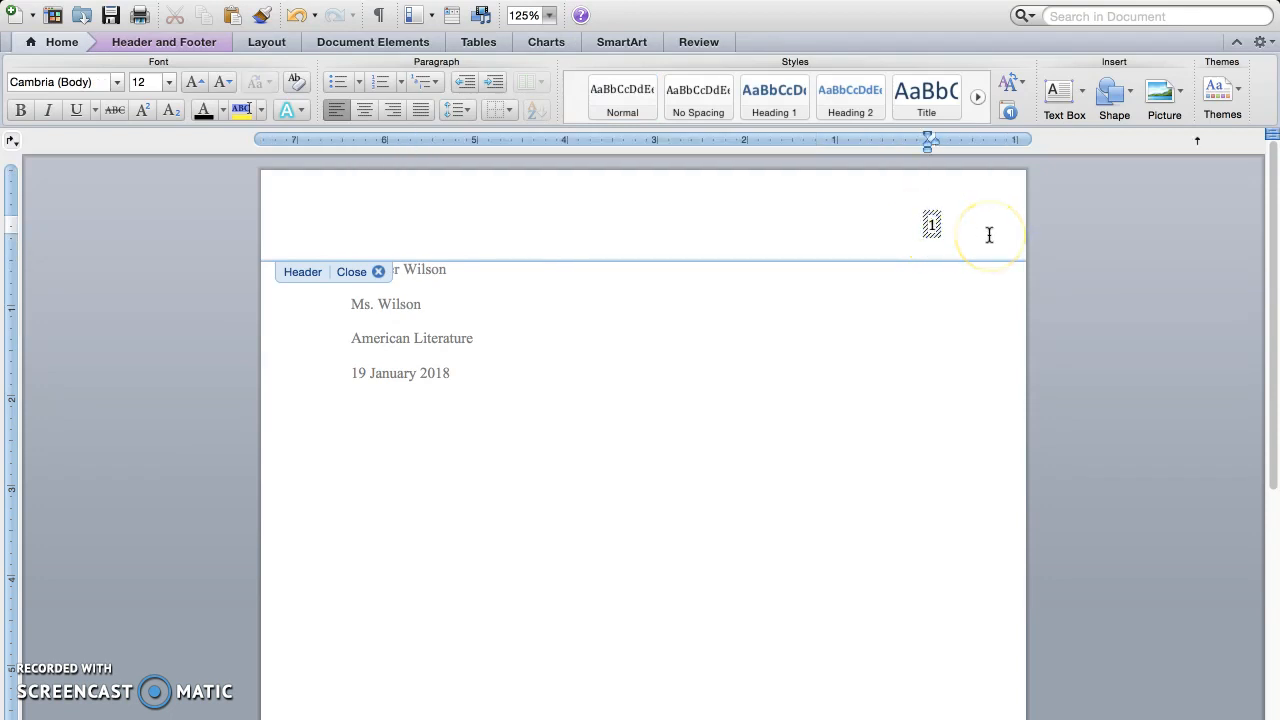
{"action": "type", "text": "Wilson"}
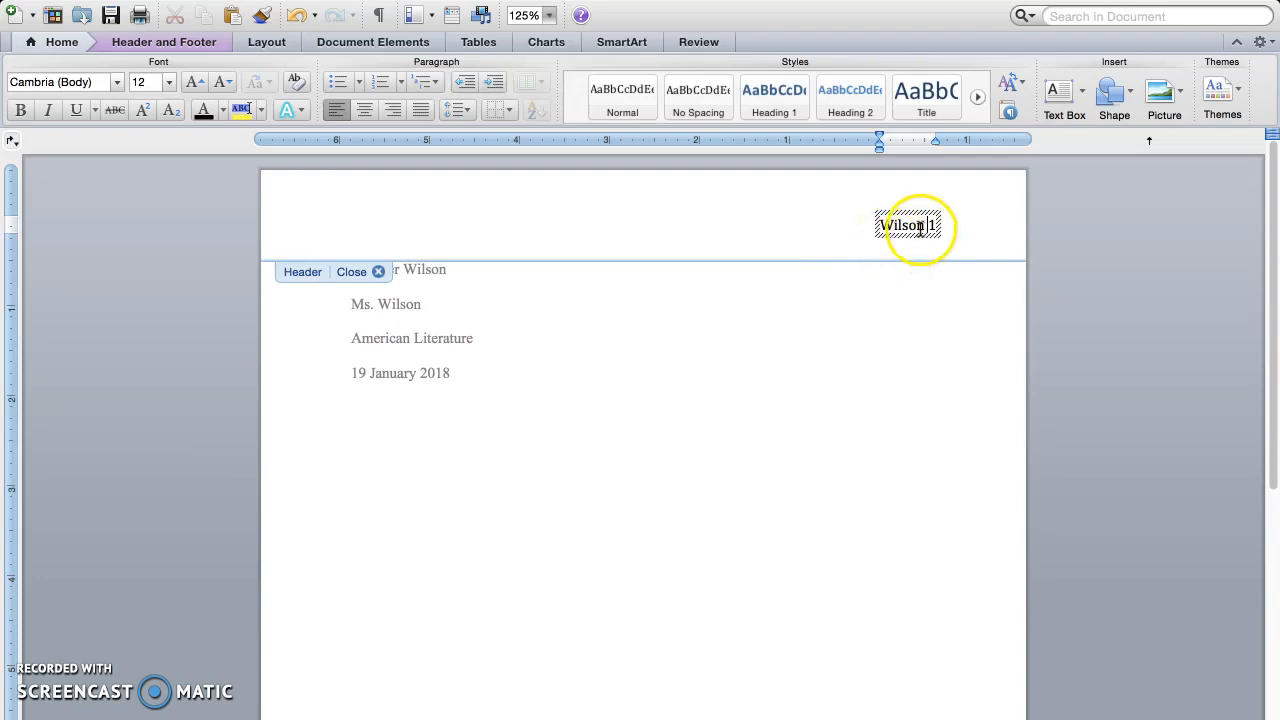
Change all the header text to Times New Roman and close the header.
{"action": "key", "text": "super+a"}
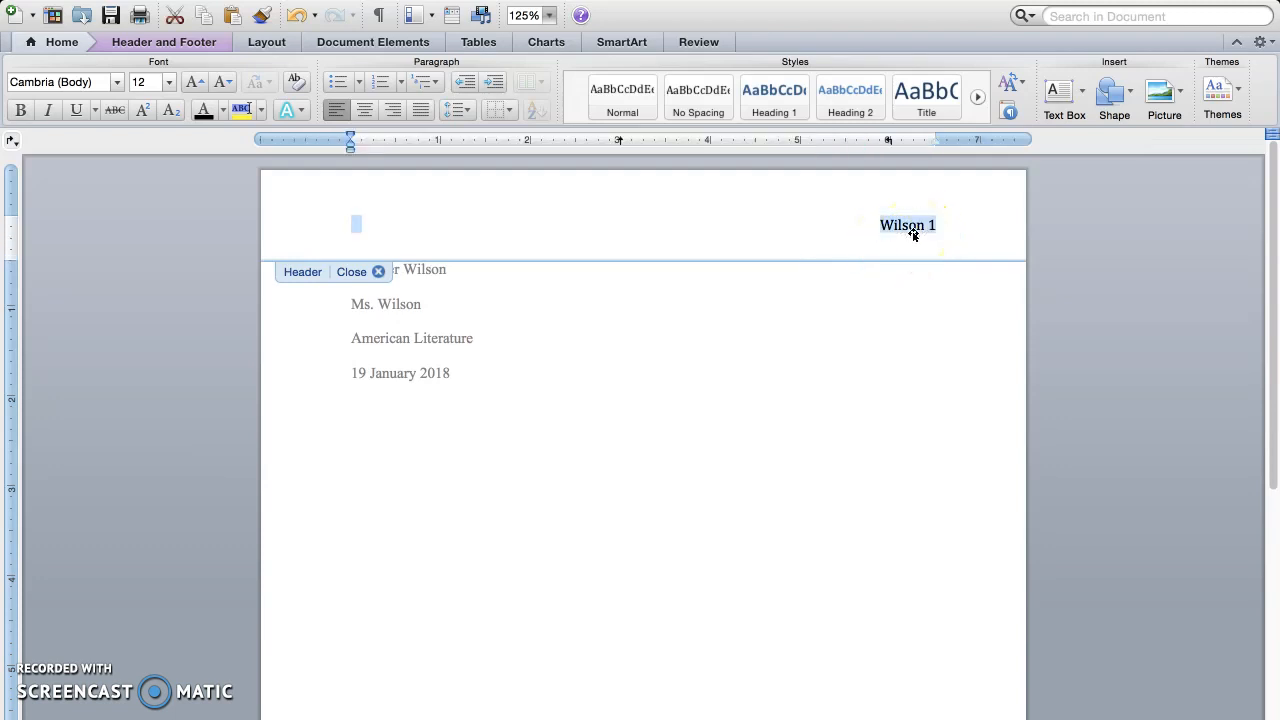
{"action": "left_click", "coordinate": [119, 86]}
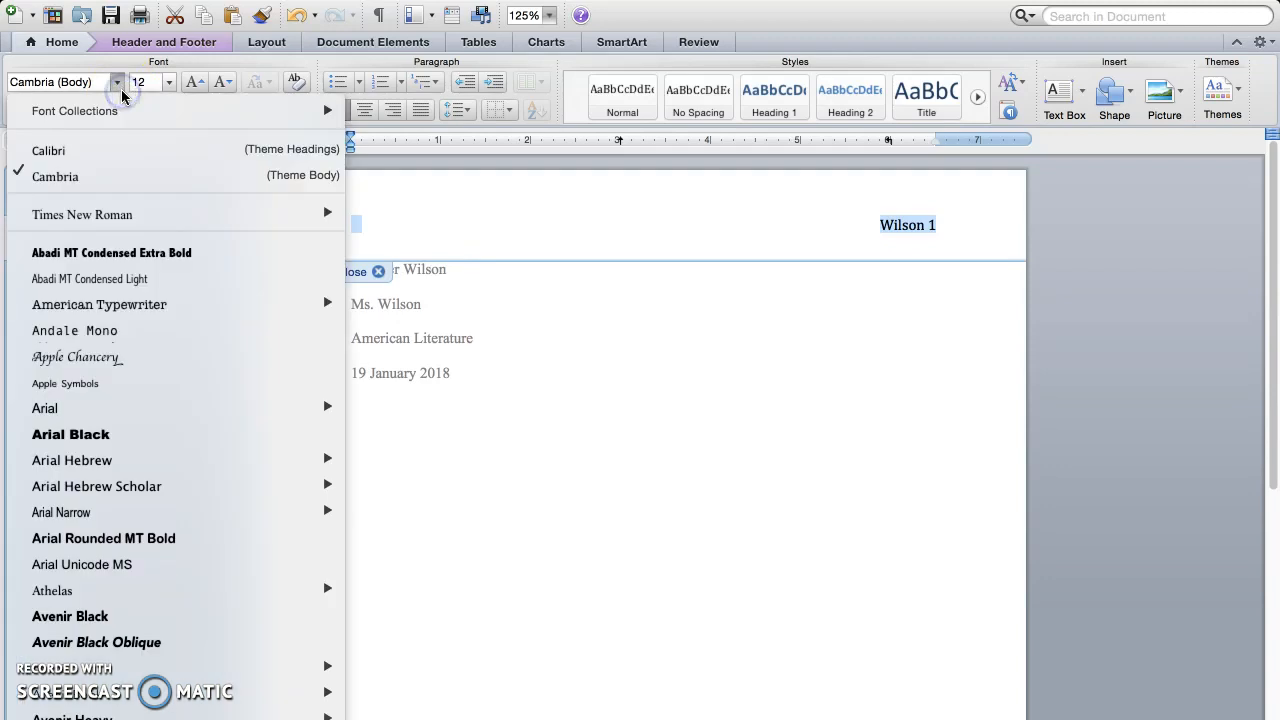
{"action": "left_click", "coordinate": [130, 209]}
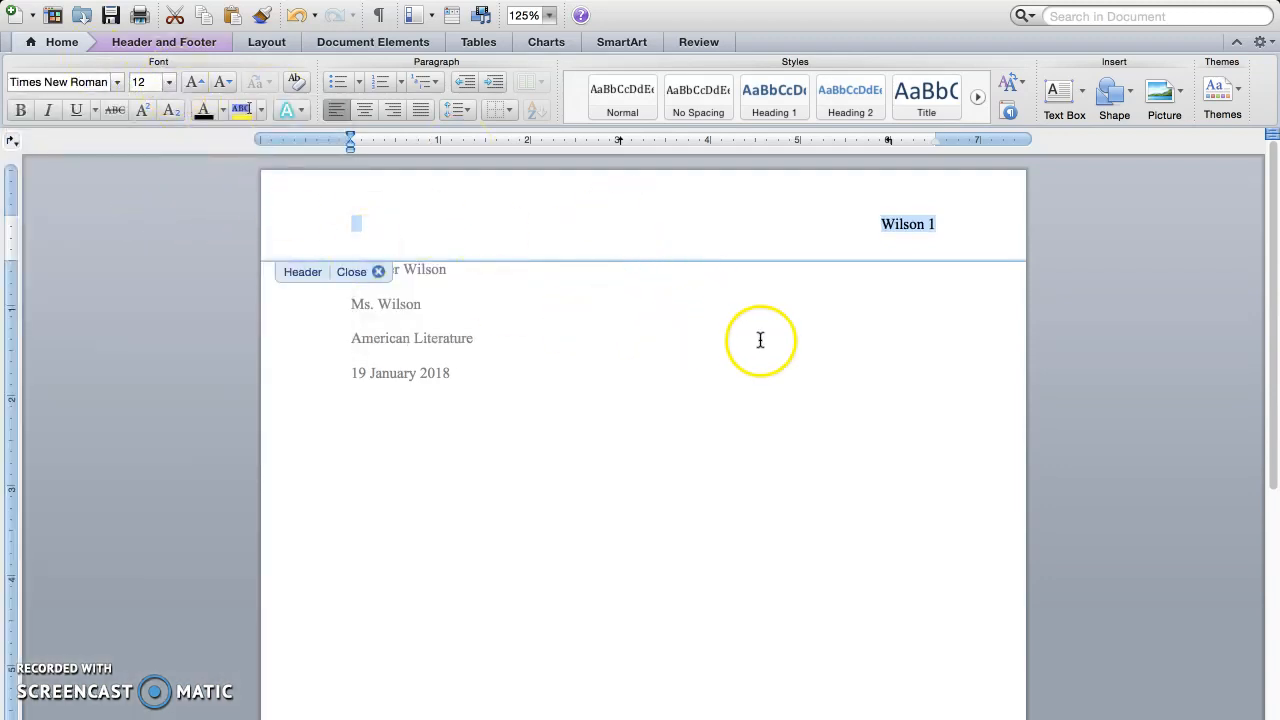
{"action": "left_click", "coordinate": [378, 273]}
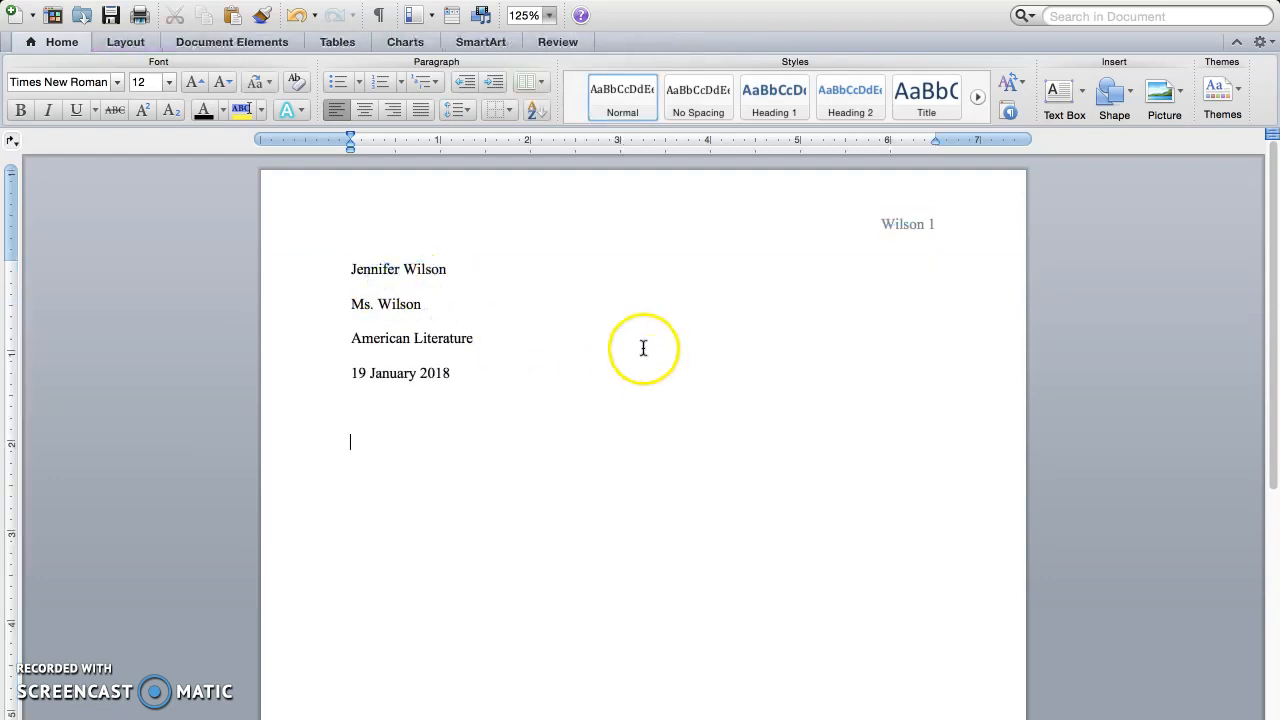
{"action": "scroll", "coordinate": [645, 388], "scroll_direction": "down", "scroll_amount": 3}
{"action": "scroll", "coordinate": [641, 399], "scroll_direction": "down", "scroll_amount": 9}
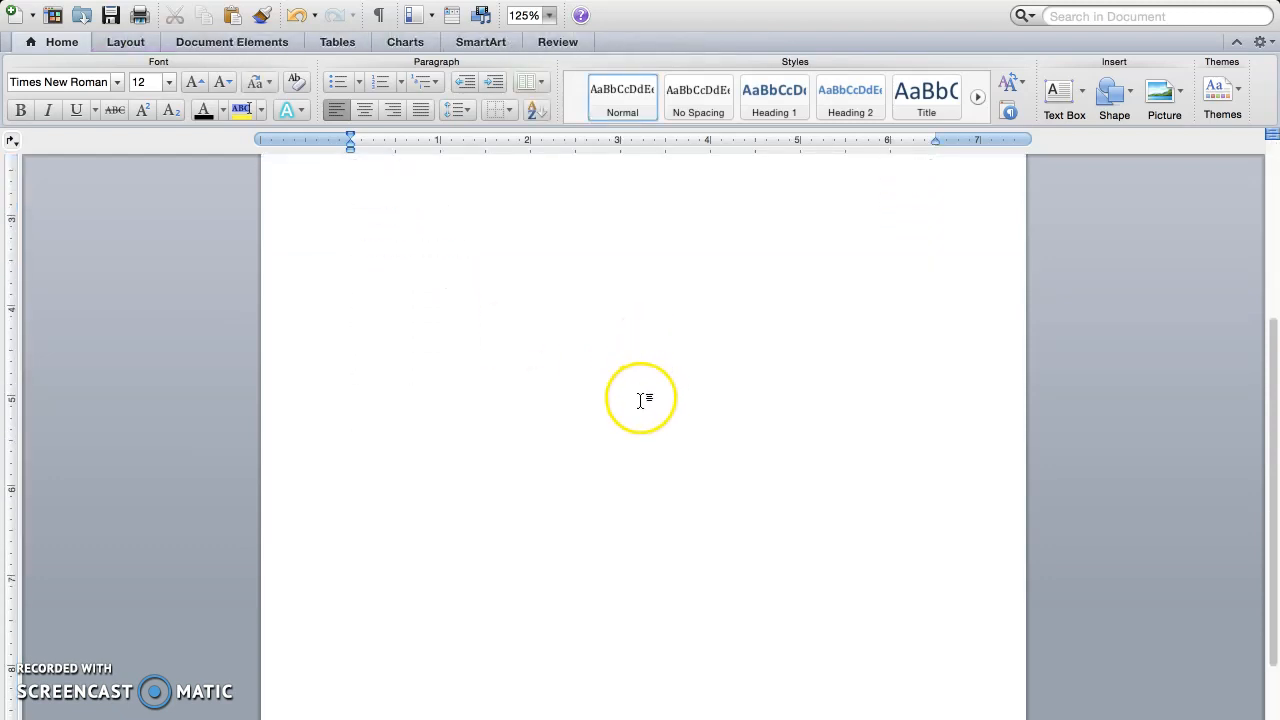
{"action": "scroll", "coordinate": [641, 399], "scroll_direction": "up", "scroll_amount": 2}
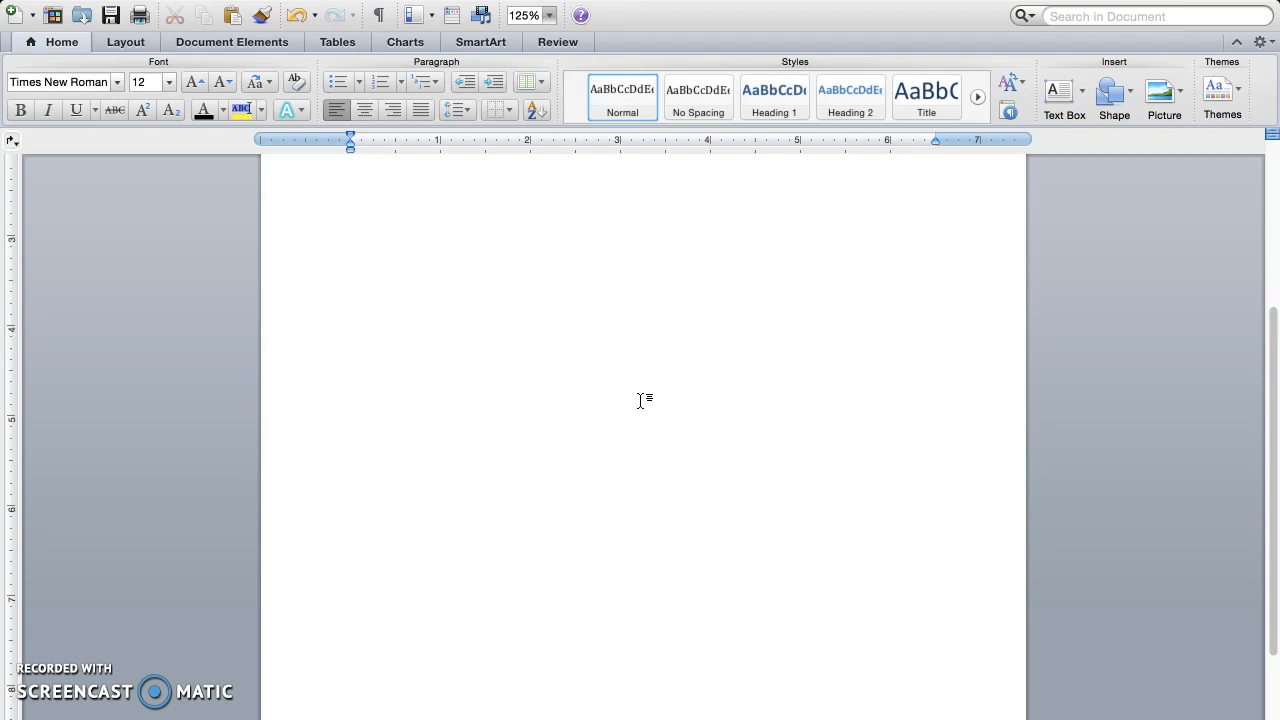
Check the header on the second page, and add two blank lines below the date in the heading.
{"action": "scroll", "coordinate": [641, 399], "scroll_direction": "down", "scroll_amount": 20}
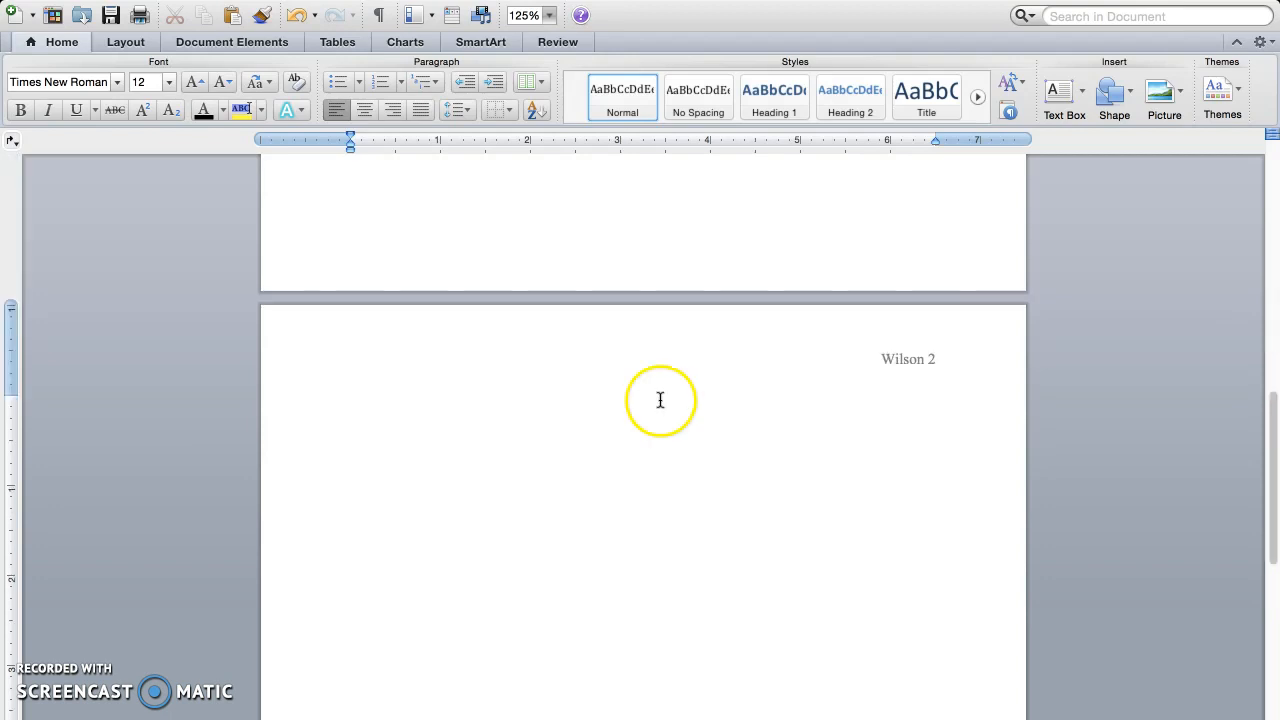
{"action": "scroll", "coordinate": [758, 375], "scroll_direction": "up", "scroll_amount": 15}
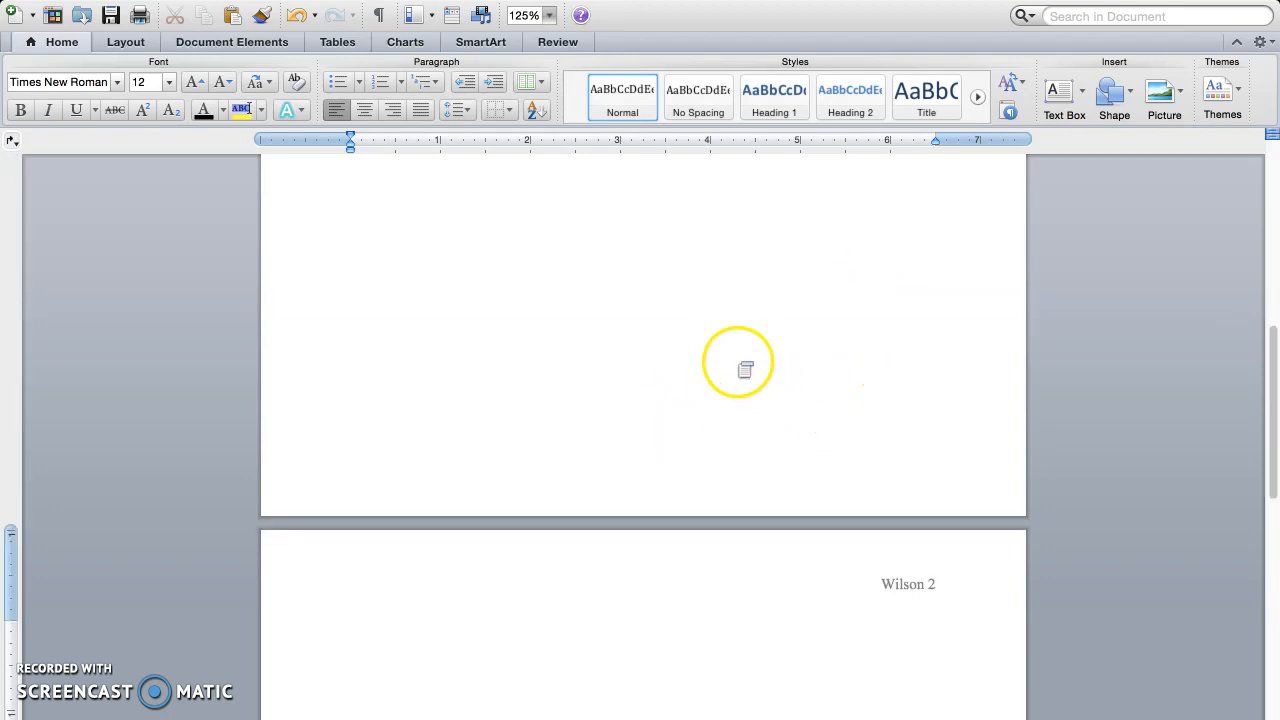
{"action": "left_click", "coordinate": [551, 391]}
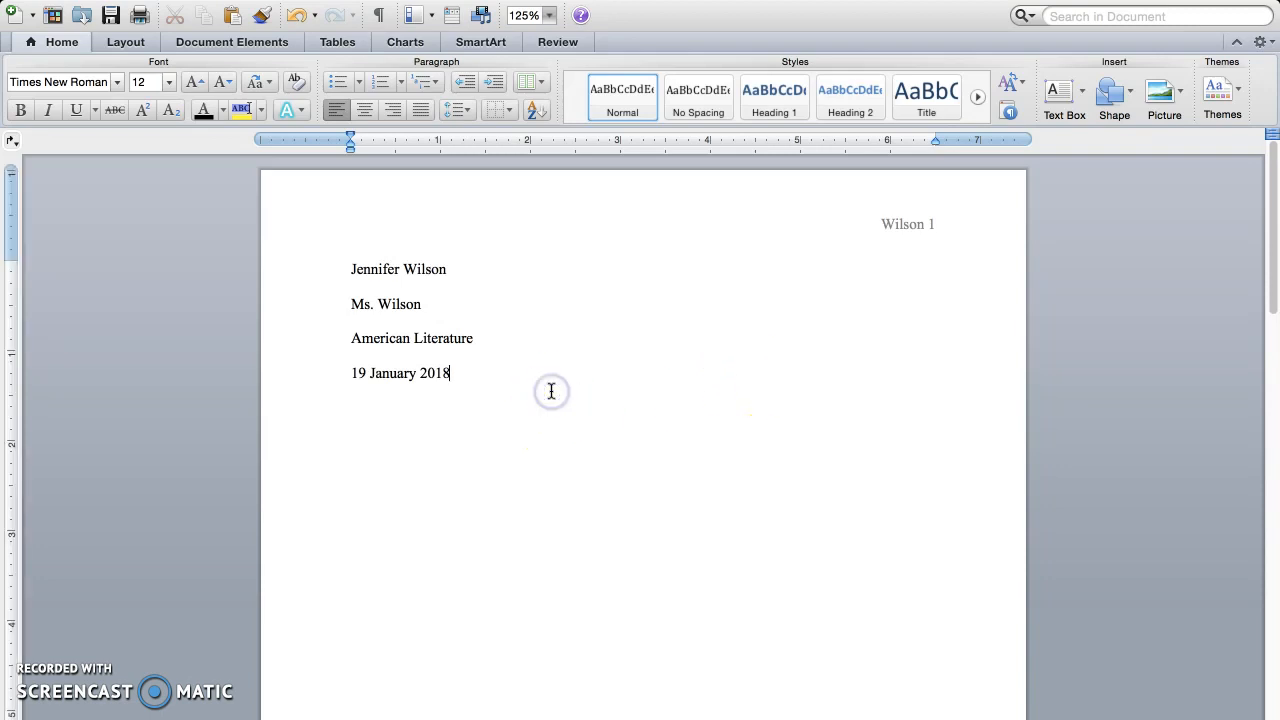
{"action": "key", "text": "Return"}
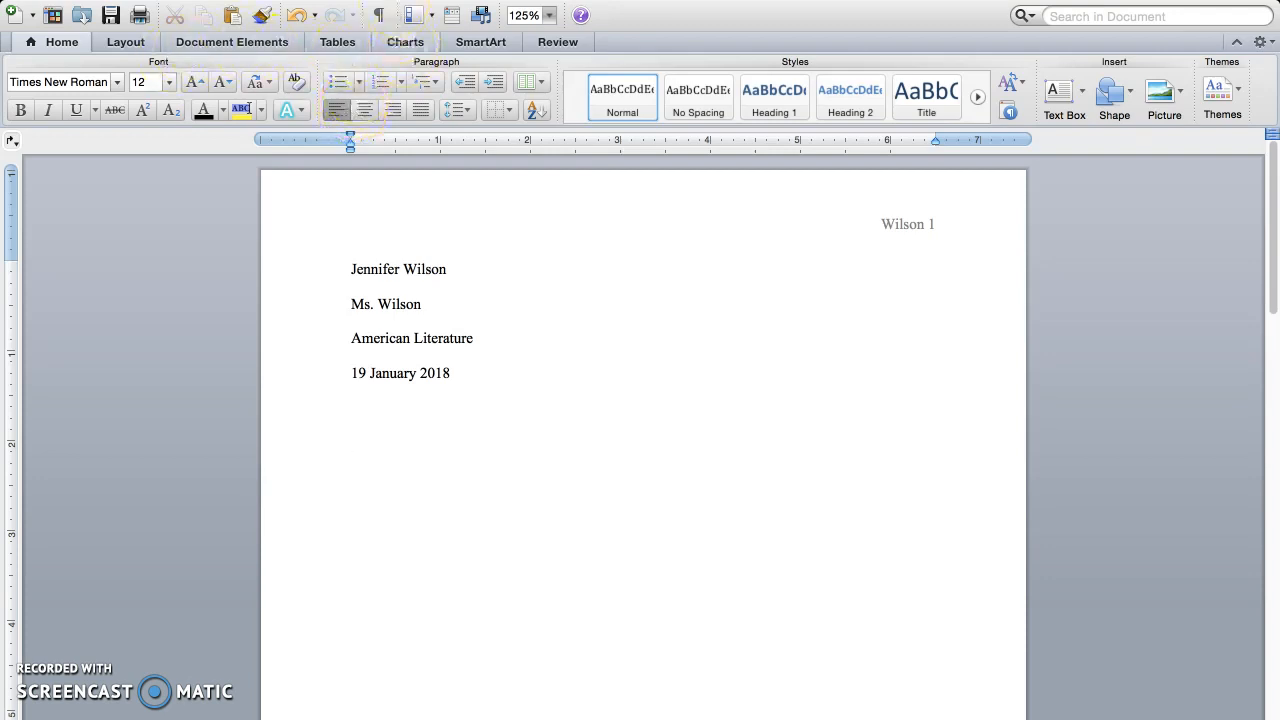
Insert the picture DSC_0446.JPG from the Documents folder below the heading and deselect it.
{"action": "mouse_move", "coordinate": [230, 2]}
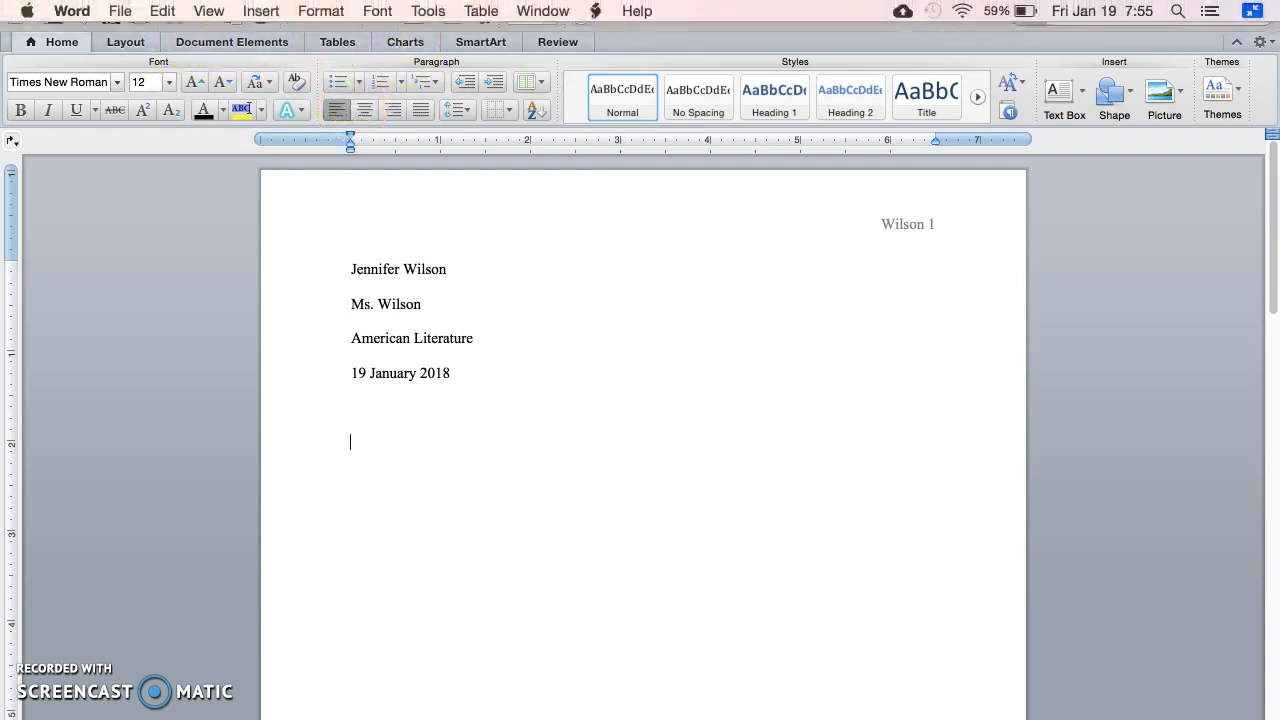
{"action": "left_click", "coordinate": [260, 11]}
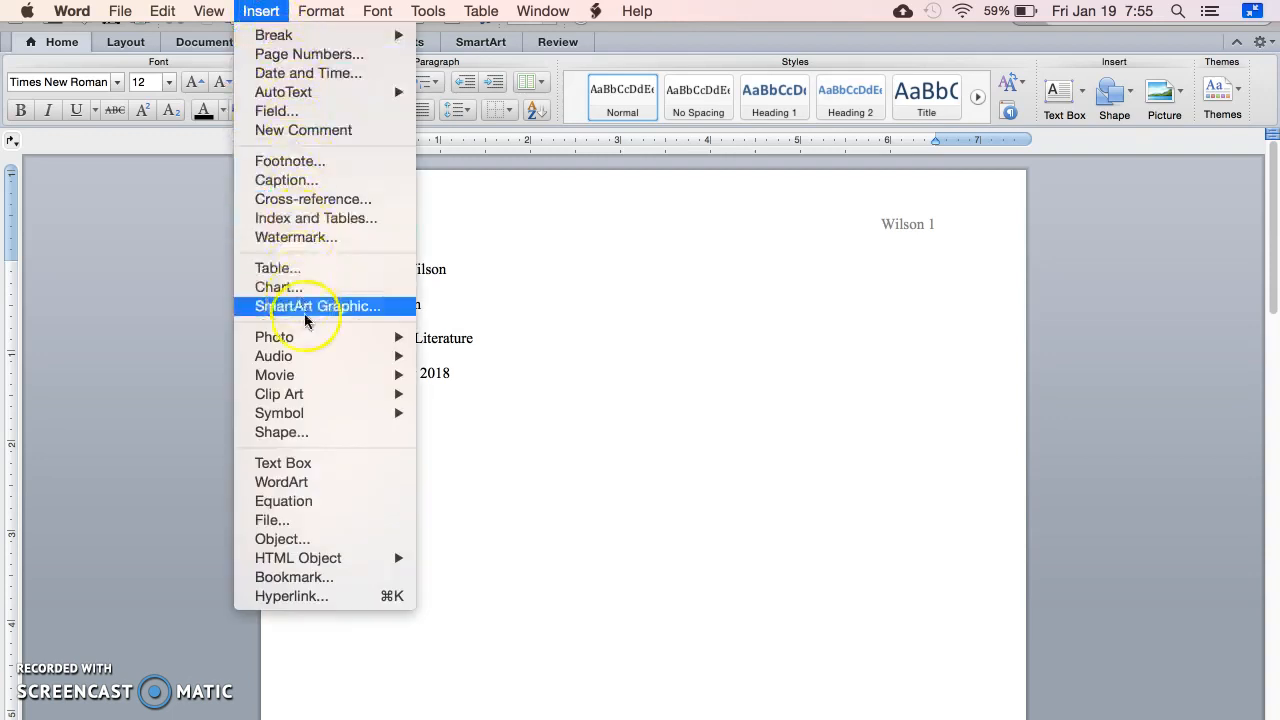
{"action": "mouse_move", "coordinate": [335, 342]}
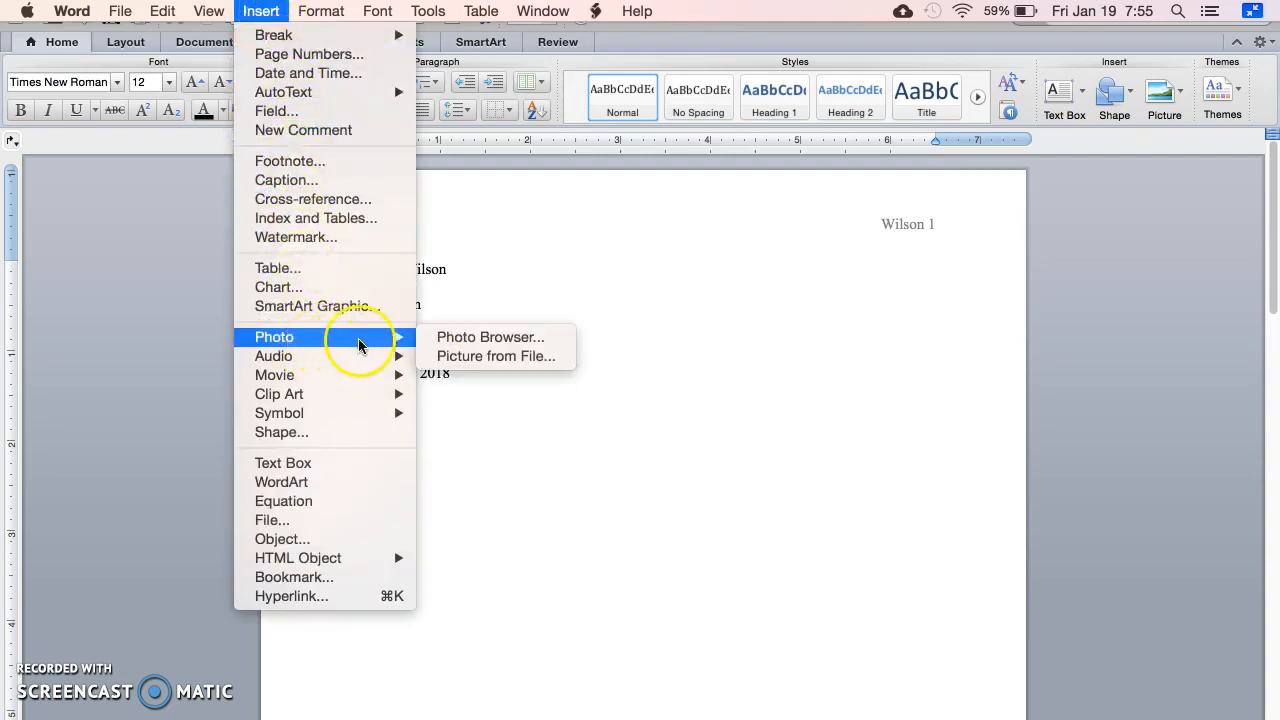
{"action": "left_click", "coordinate": [458, 357]}
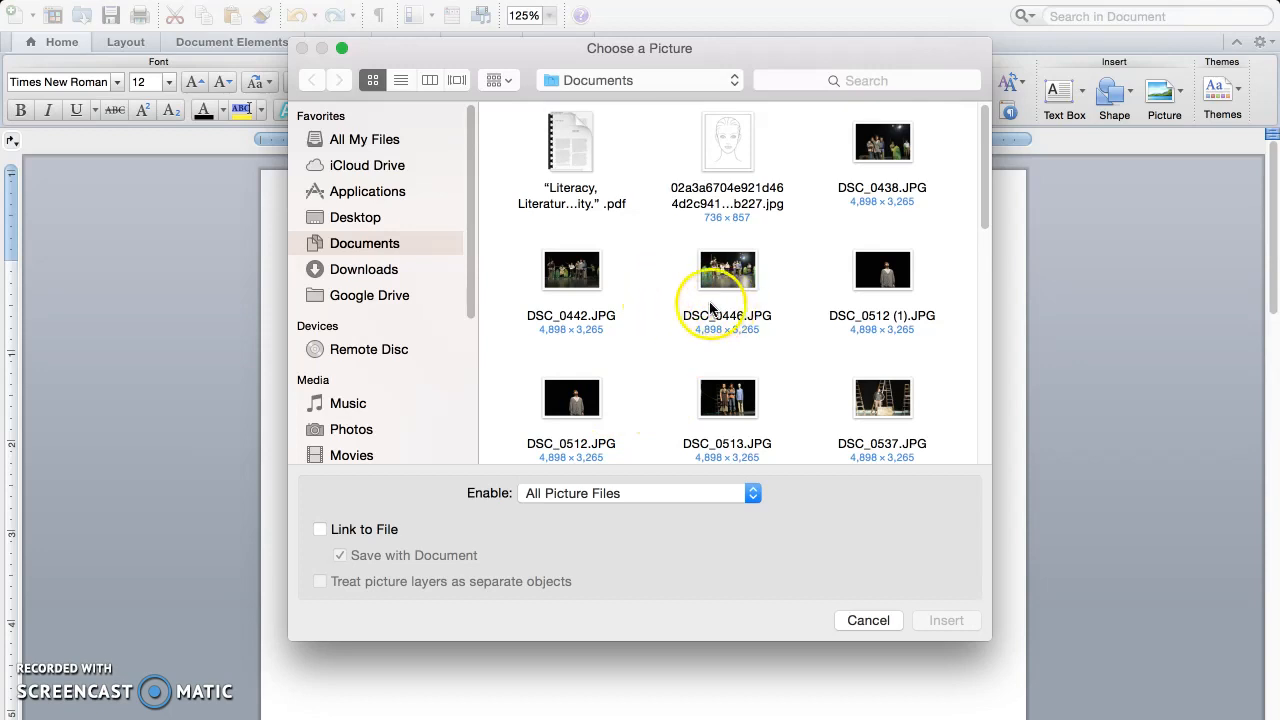
{"action": "left_click", "coordinate": [735, 276]}
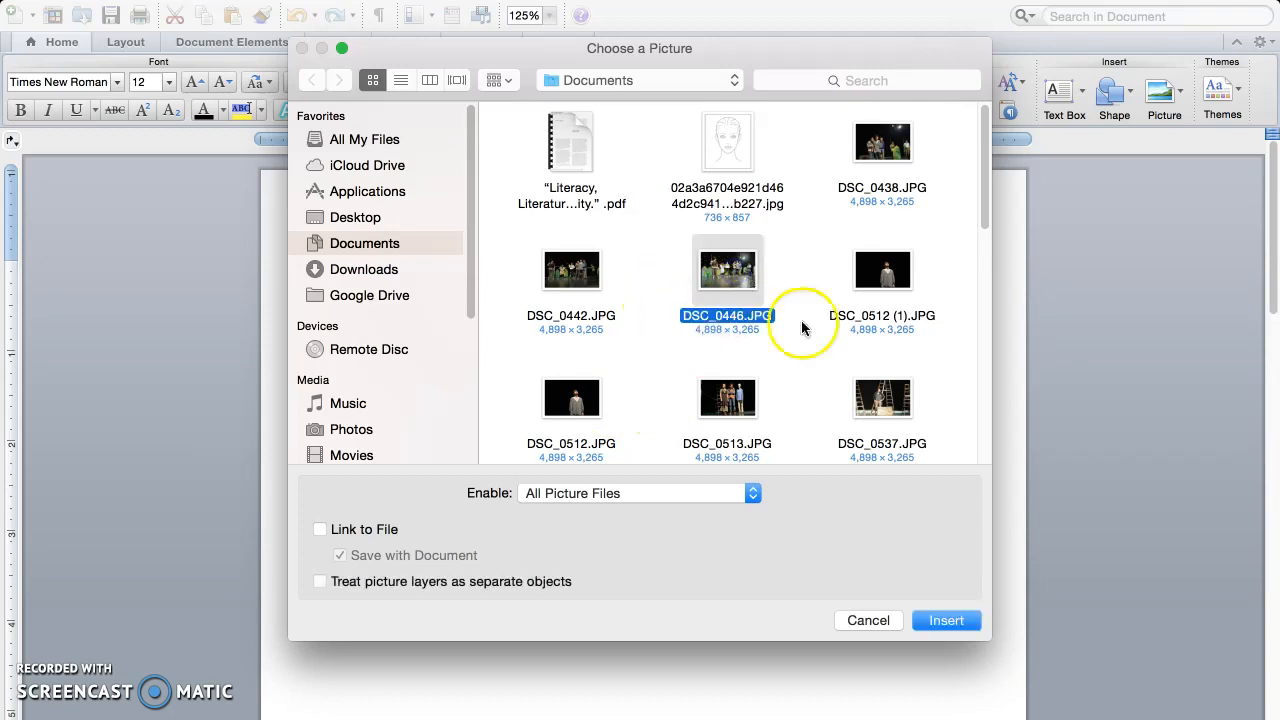
{"action": "left_click", "coordinate": [946, 620]}
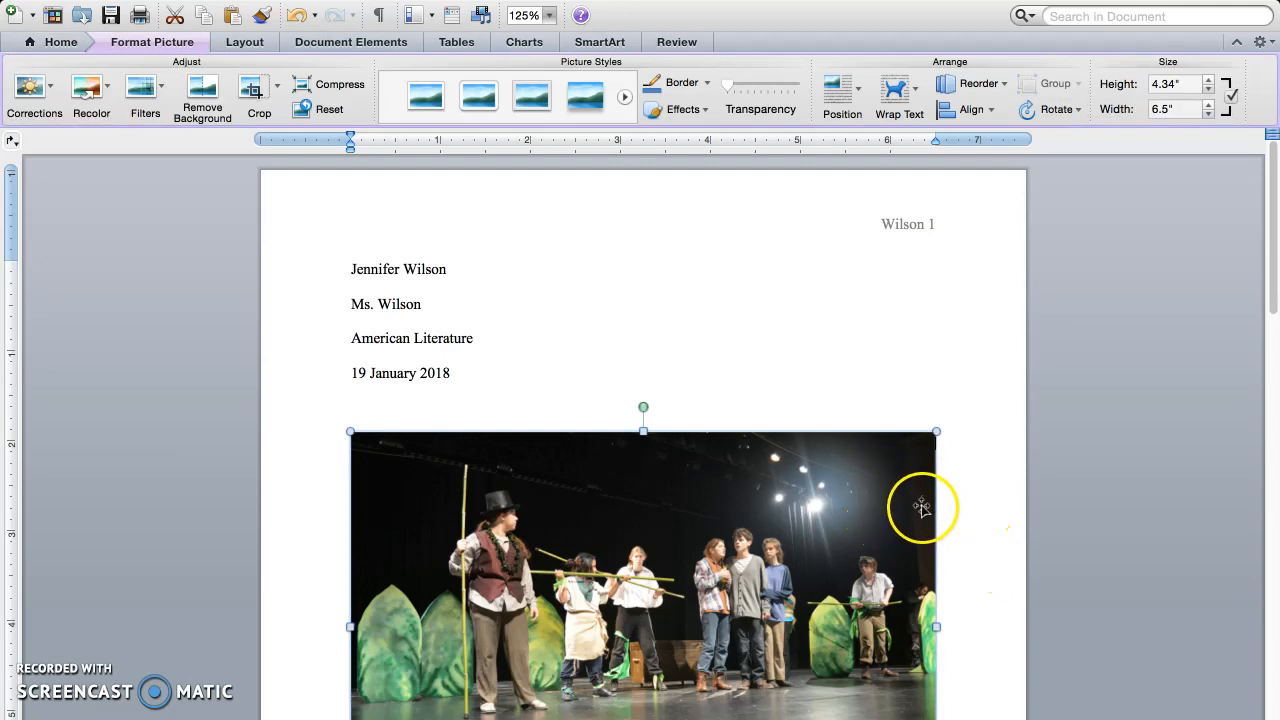
{"action": "scroll", "coordinate": [925, 517], "scroll_direction": "down", "scroll_amount": 5}
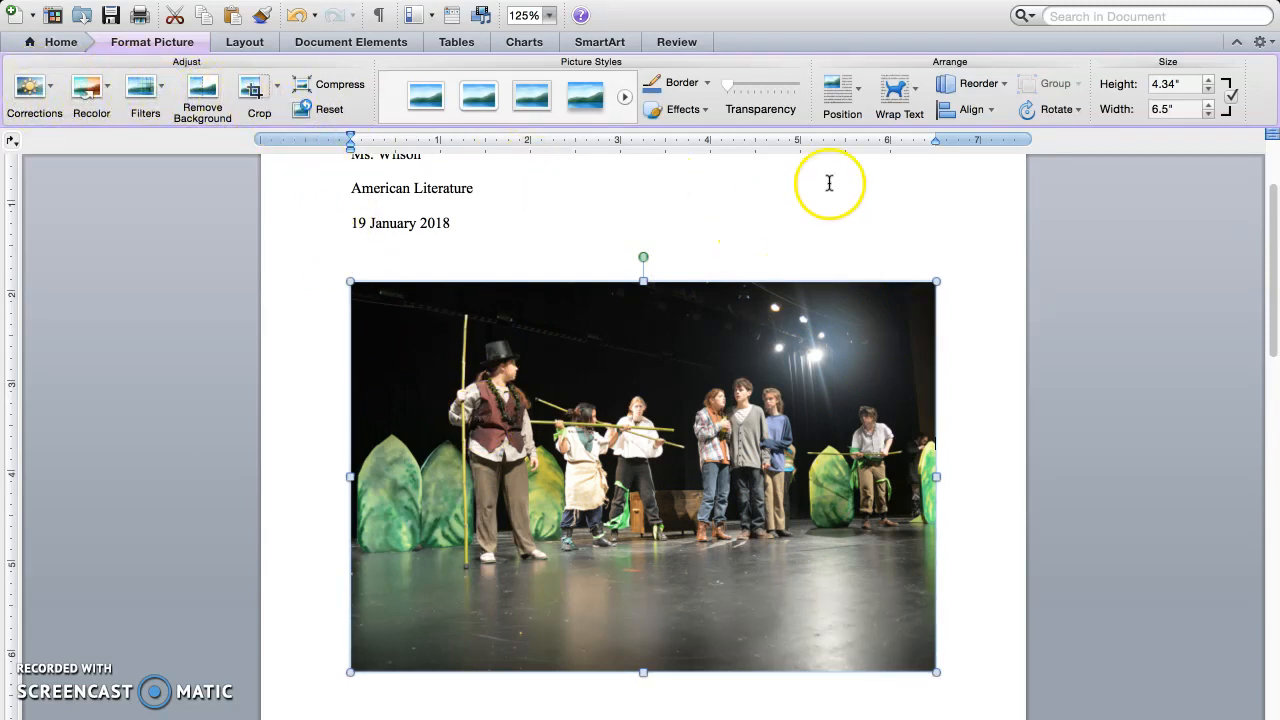
{"action": "left_click", "coordinate": [829, 236]}
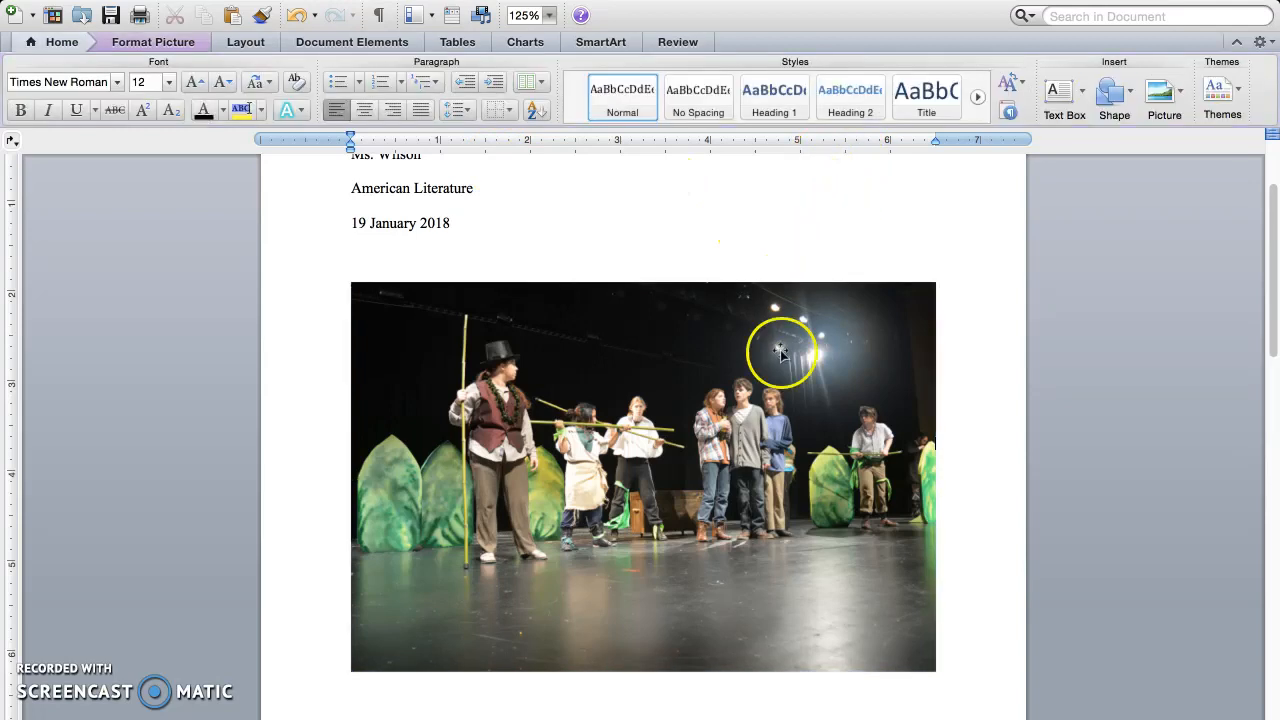
{"action": "scroll", "coordinate": [722, 390], "scroll_direction": "up", "scroll_amount": 3}
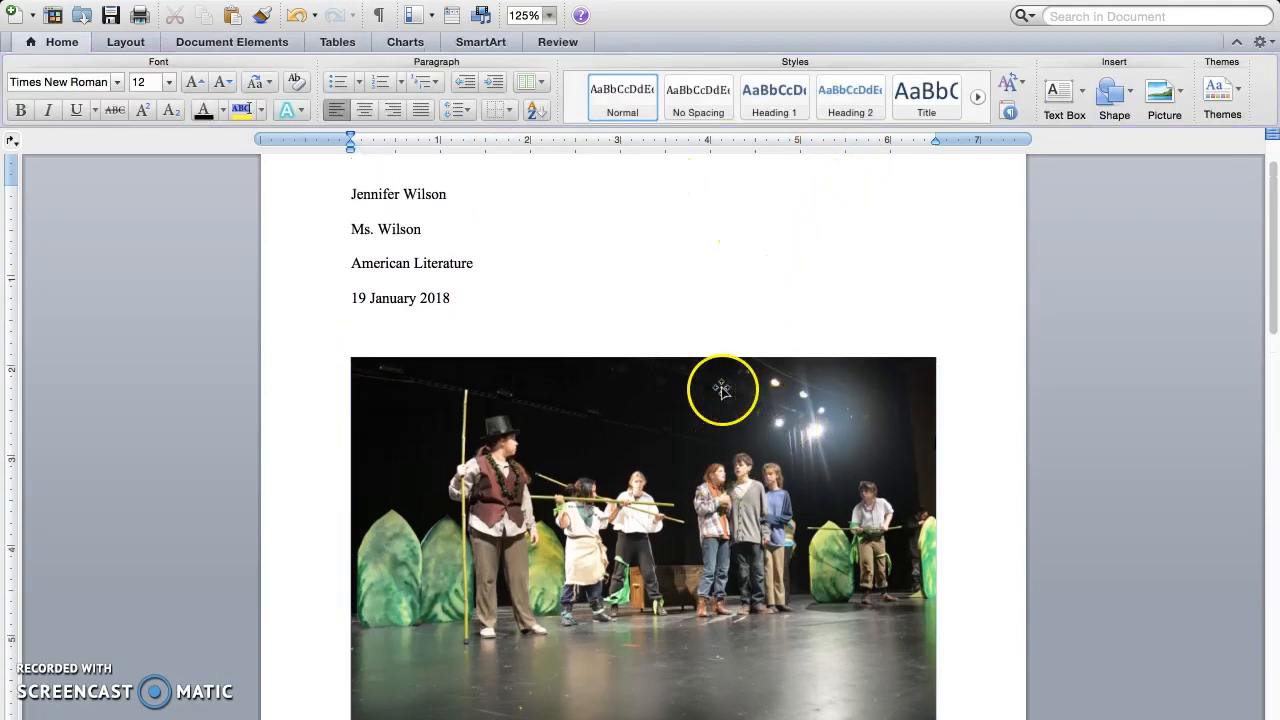
{"action": "scroll", "coordinate": [722, 390], "scroll_direction": "up", "scroll_amount": 3}
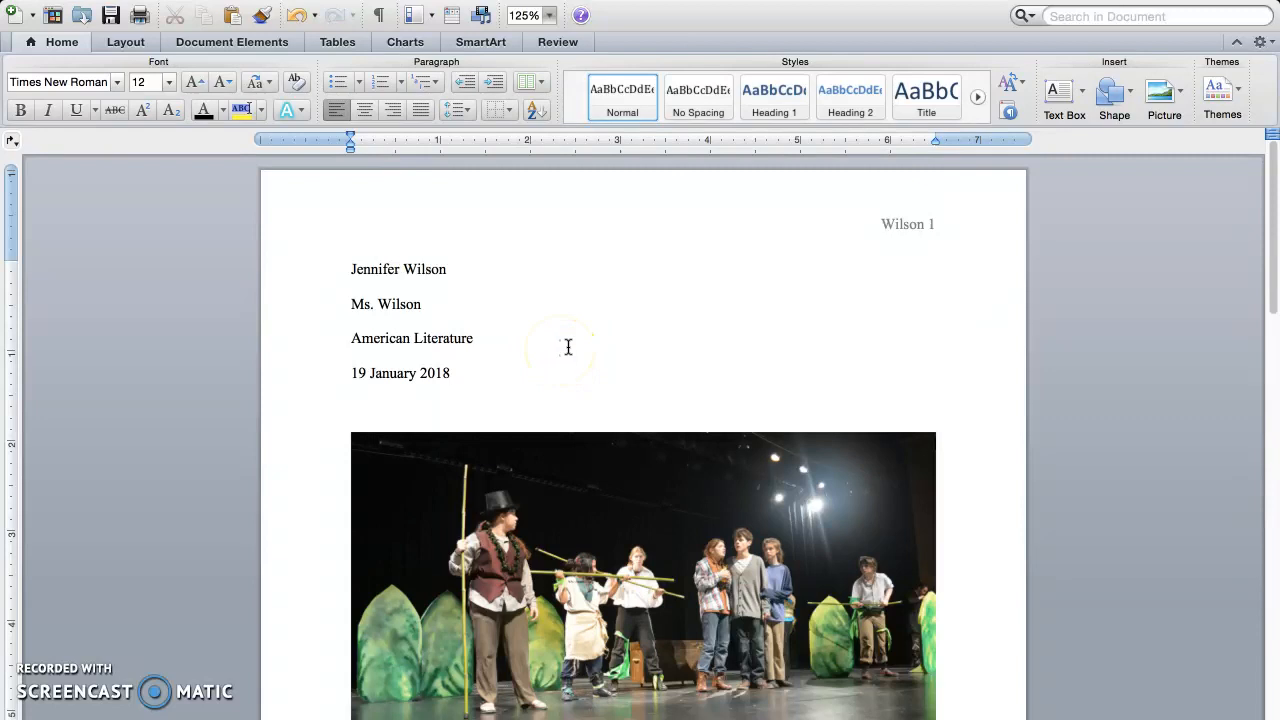
Save the document to the Desktop as a Word Document (.docx), named with the student's initial and last name plus "Practice Sheet".
{"action": "key", "text": "super+s"}
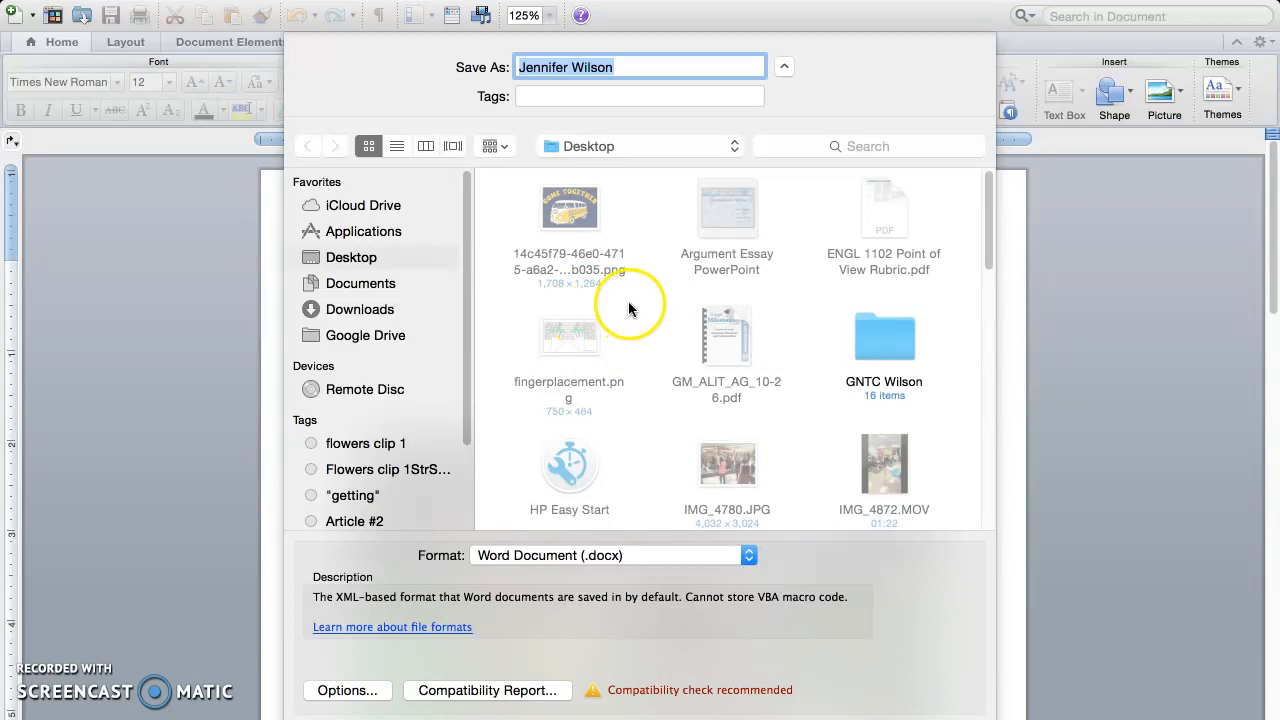
{"action": "key", "text": "Return"}
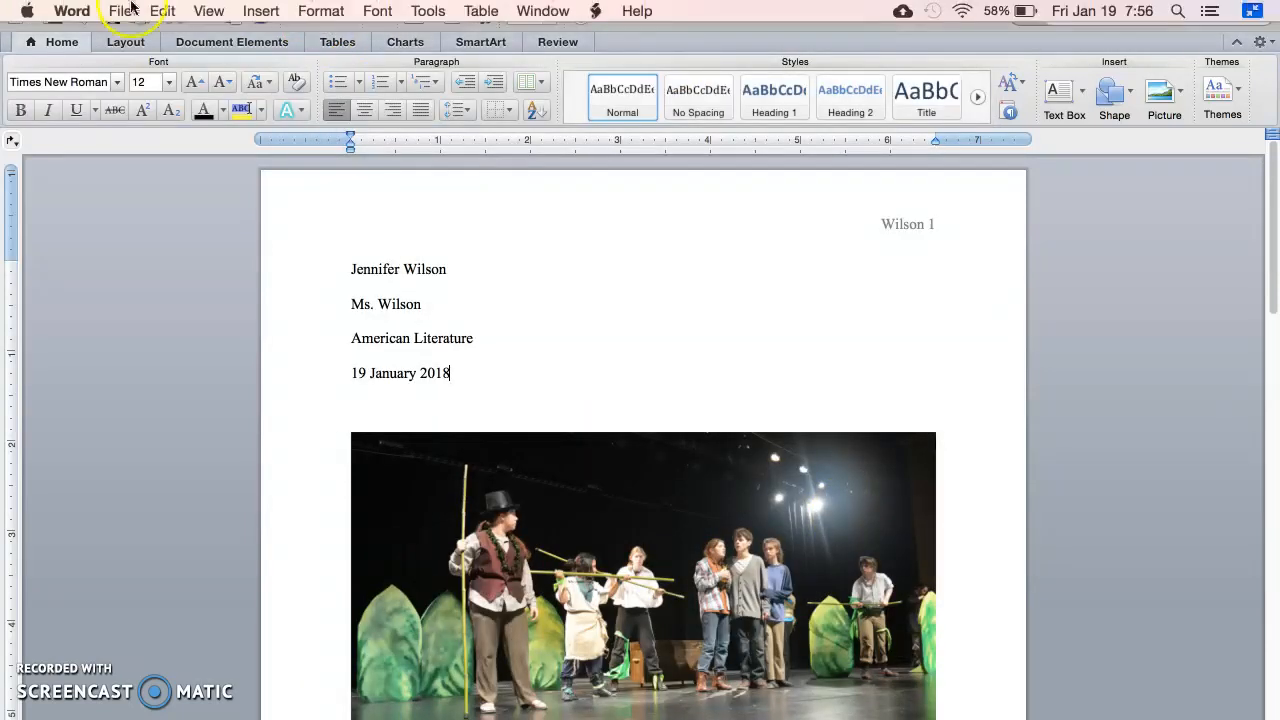
{"action": "left_click", "coordinate": [122, 11]}
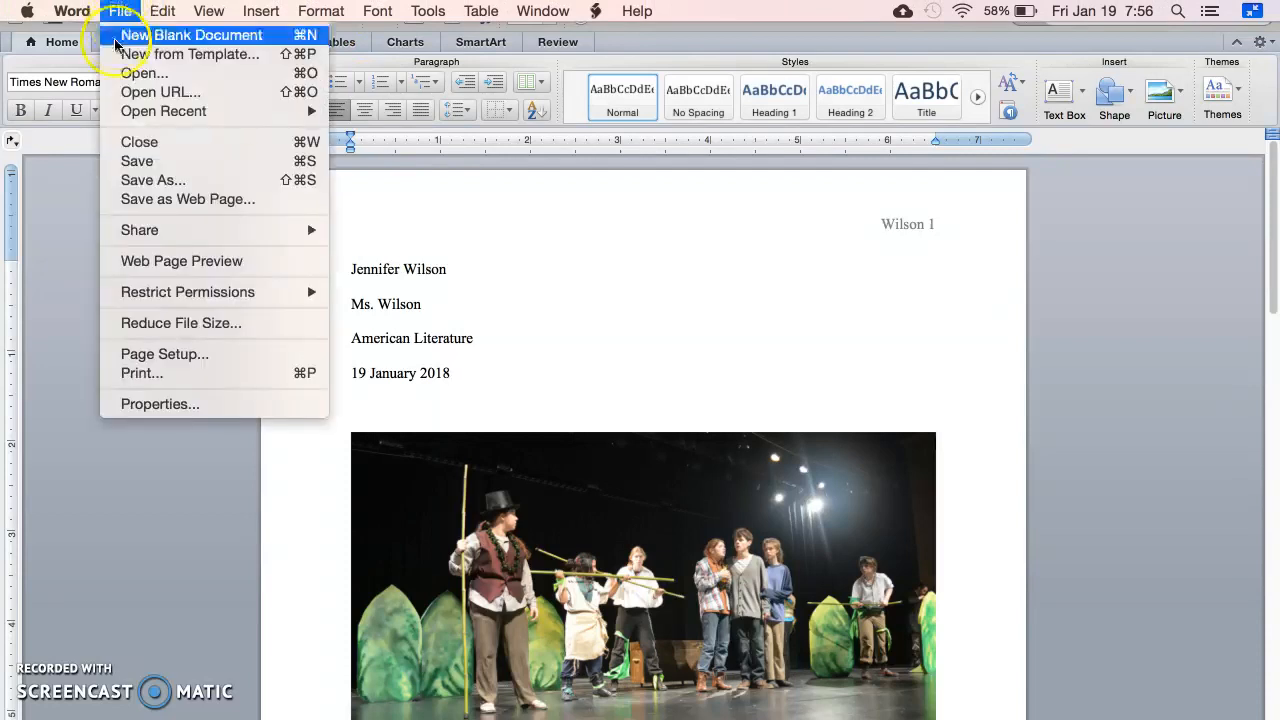
{"action": "left_click", "coordinate": [160, 181]}
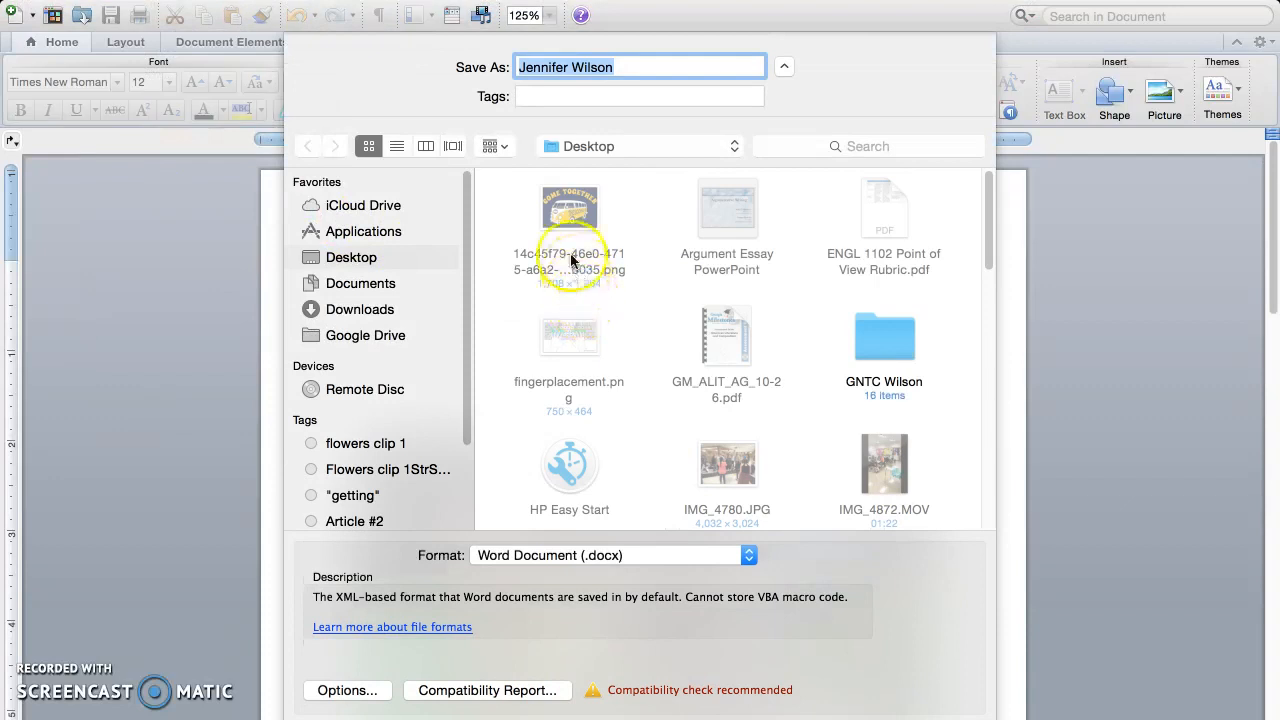
{"action": "key", "text": "BackSpace"}
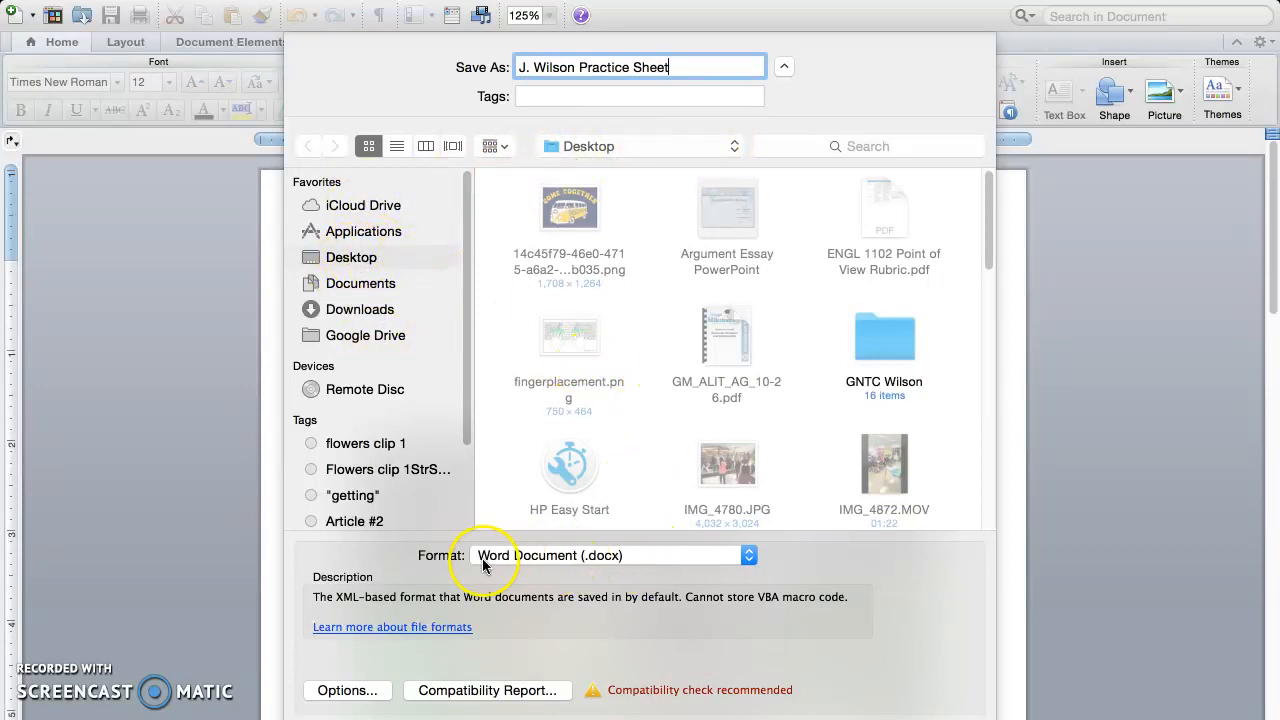
{"action": "left_click", "coordinate": [748, 555]}
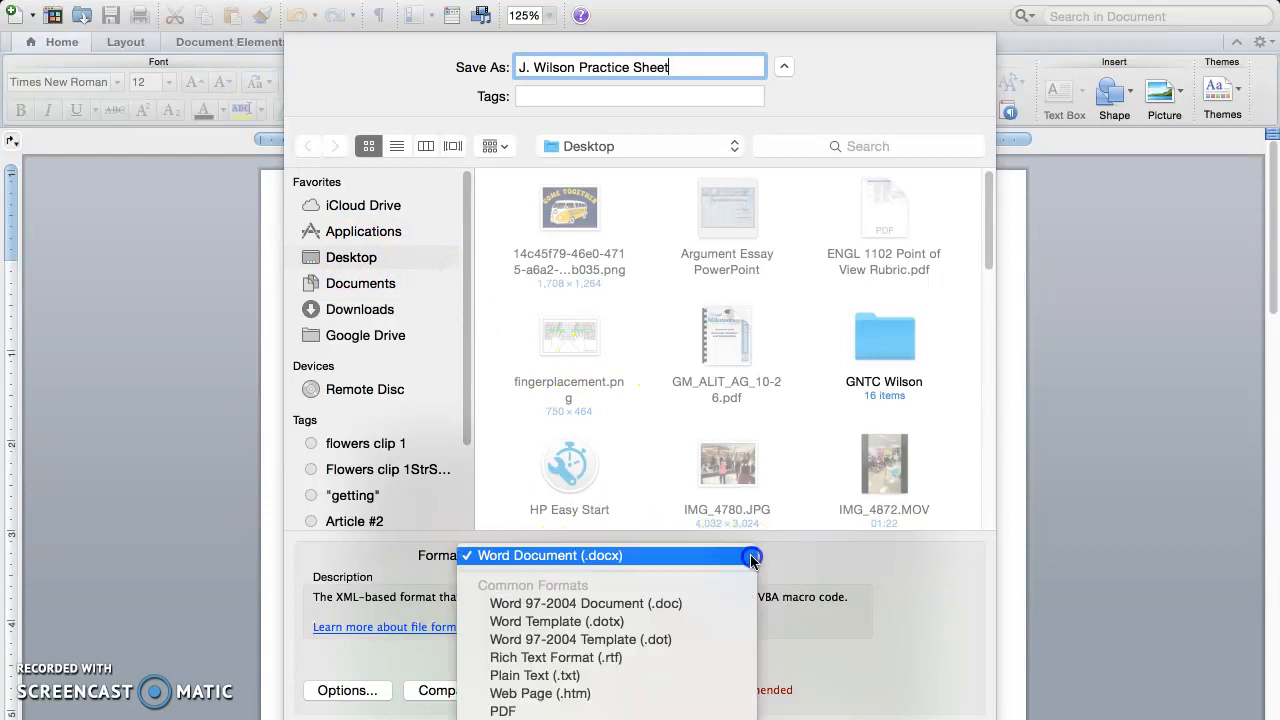
{"action": "left_click", "coordinate": [792, 560]}
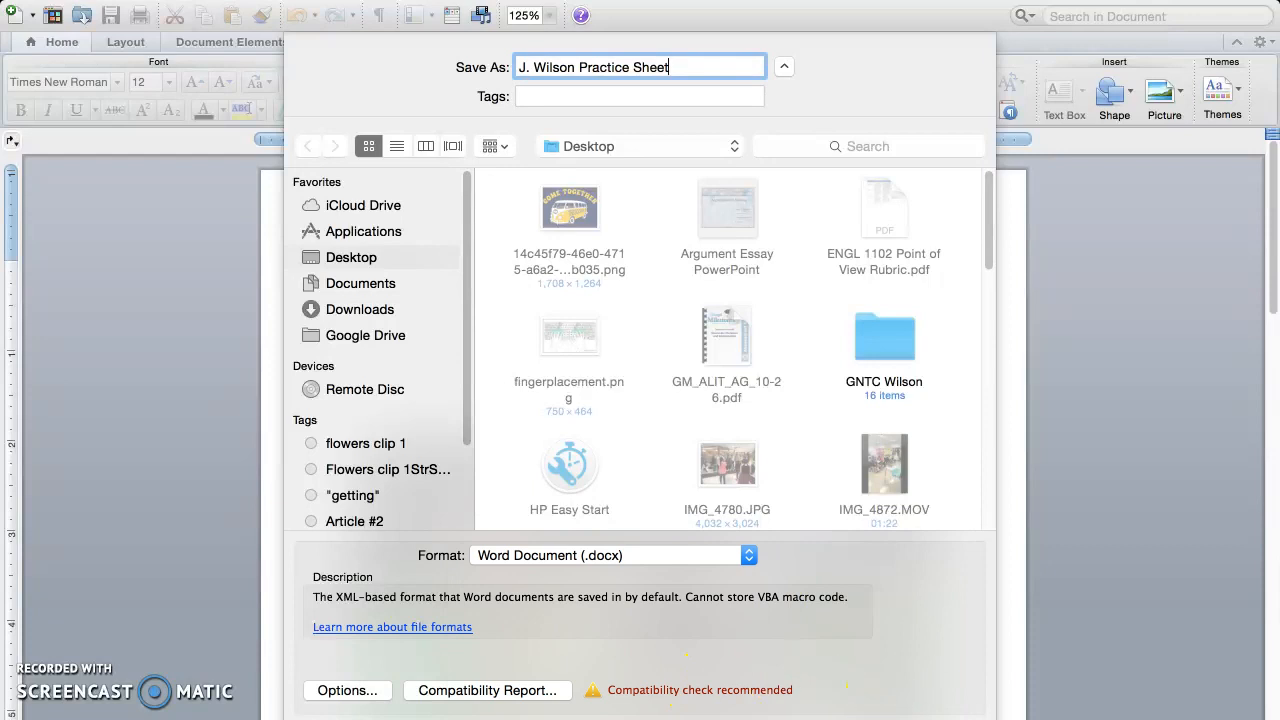
{"action": "key", "text": "Return"}
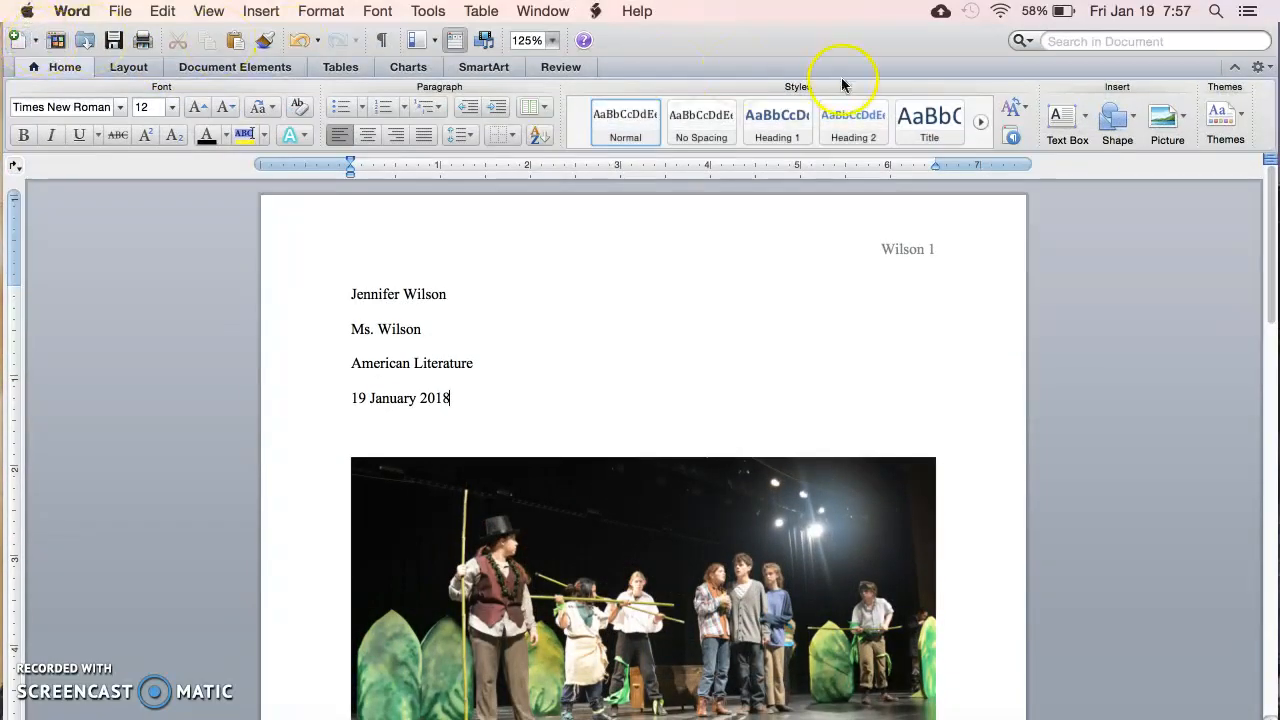
Close the document window and switch to the desktop.
{"action": "left_click_drag", "start_coordinate": [794, 48], "coordinate": [806, 97]}
{"action": "left_click", "coordinate": [29, 62]}
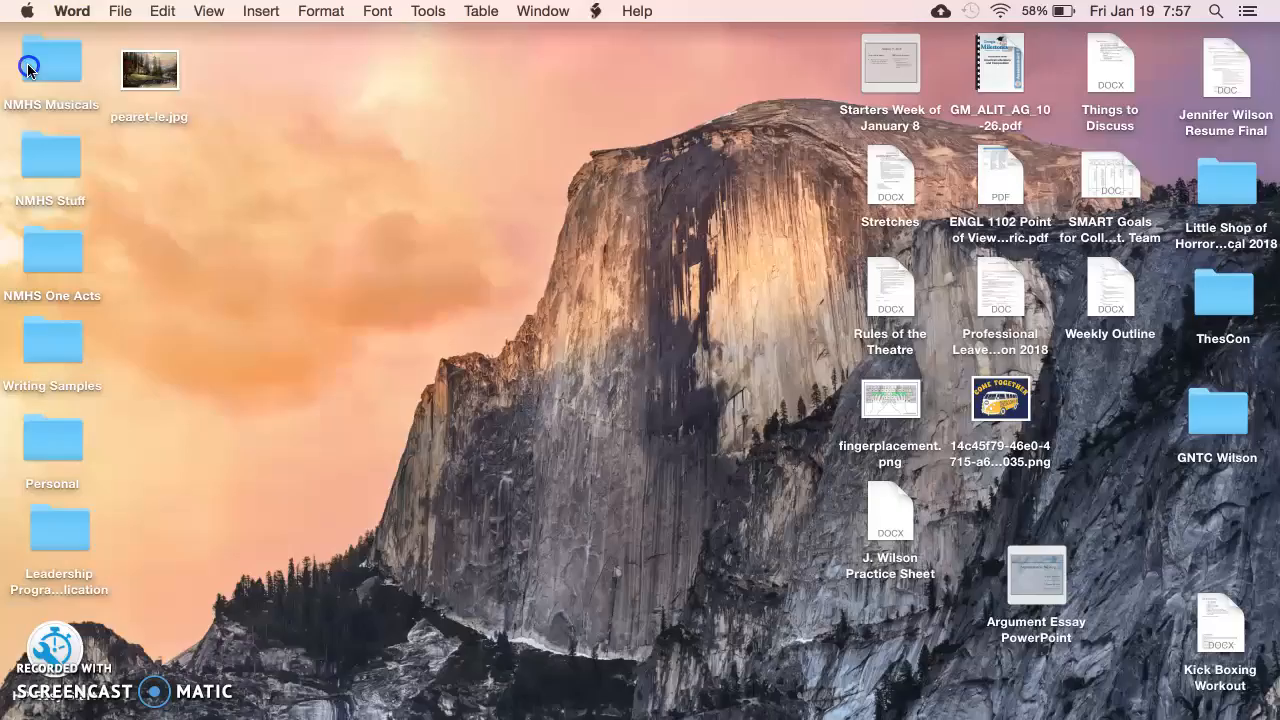
{"action": "left_click", "coordinate": [651, 281]}
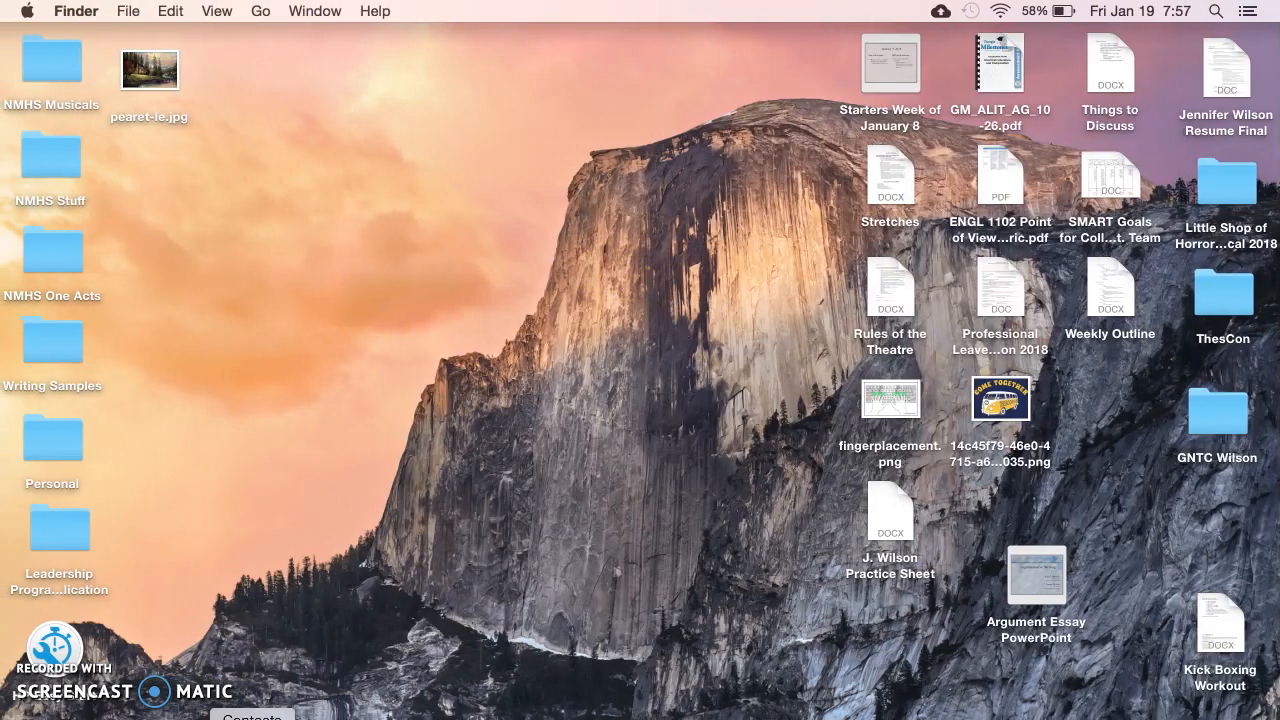
Open a new Chrome window and go to Gmail from the Google home page.
{"action": "right_click", "coordinate": [330, 712]}
{"action": "left_click", "coordinate": [252, 596]}
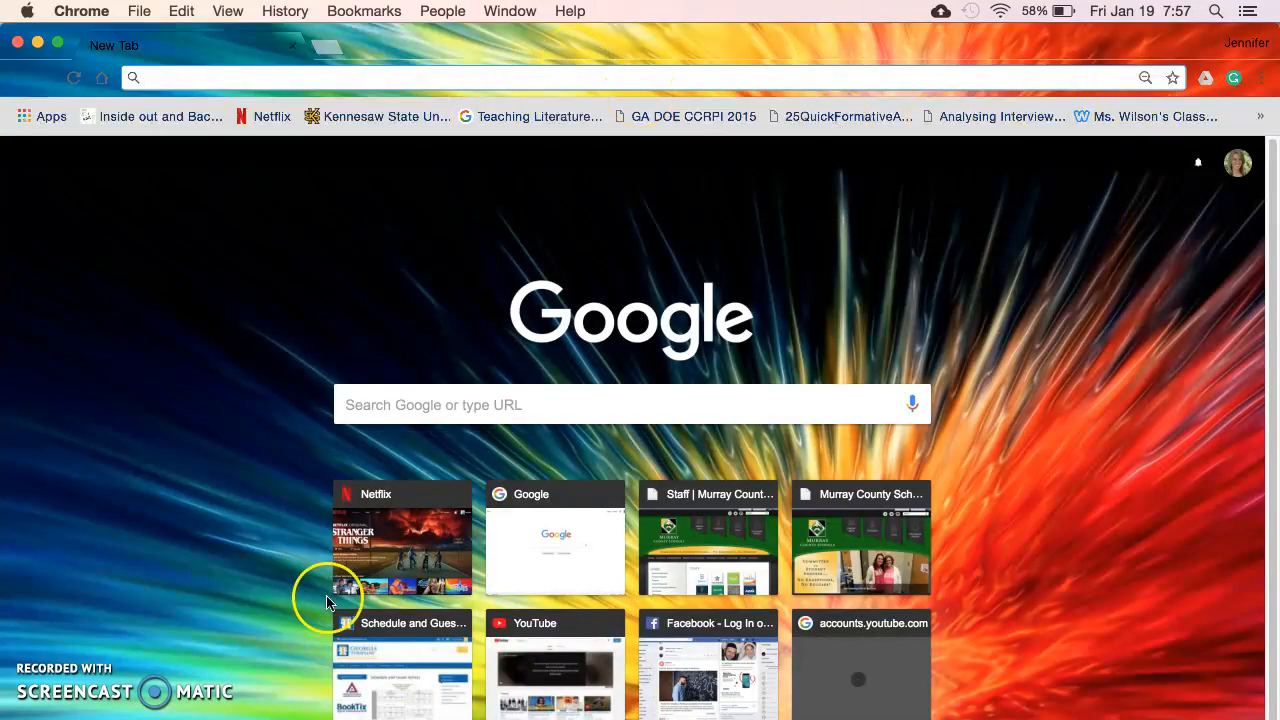
{"action": "left_click", "coordinate": [560, 563]}
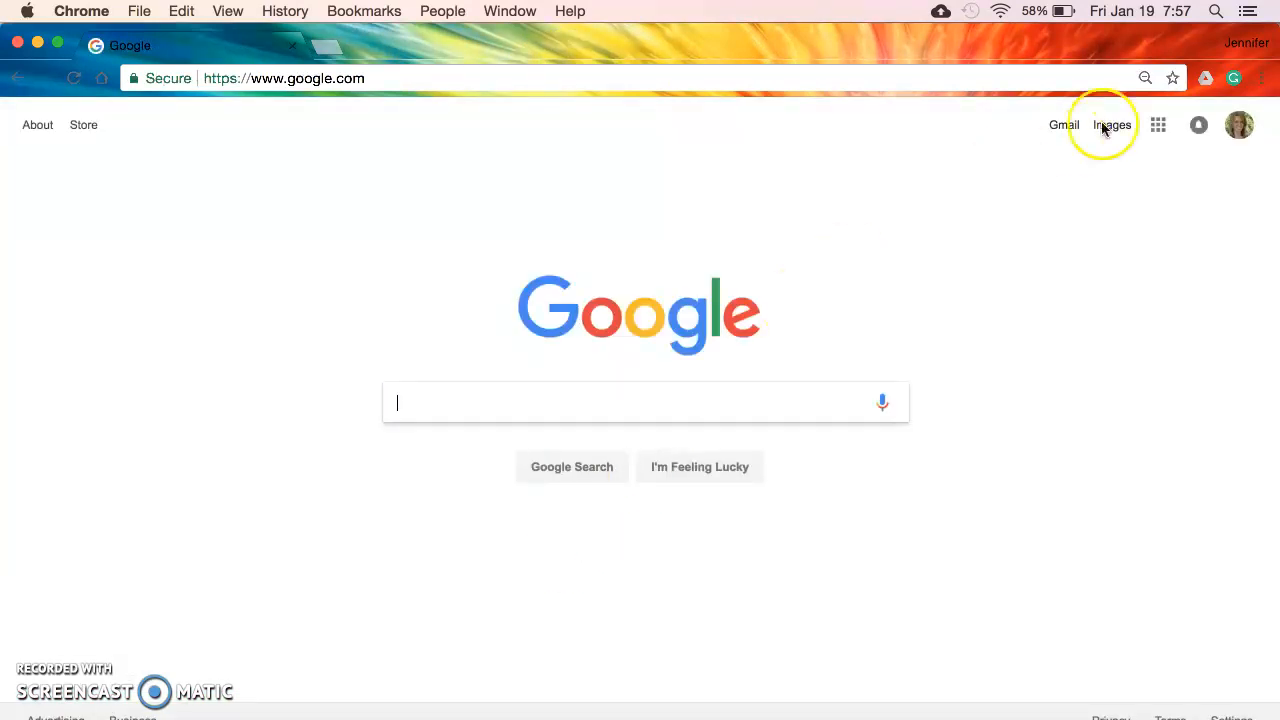
{"action": "left_click", "coordinate": [1062, 125]}
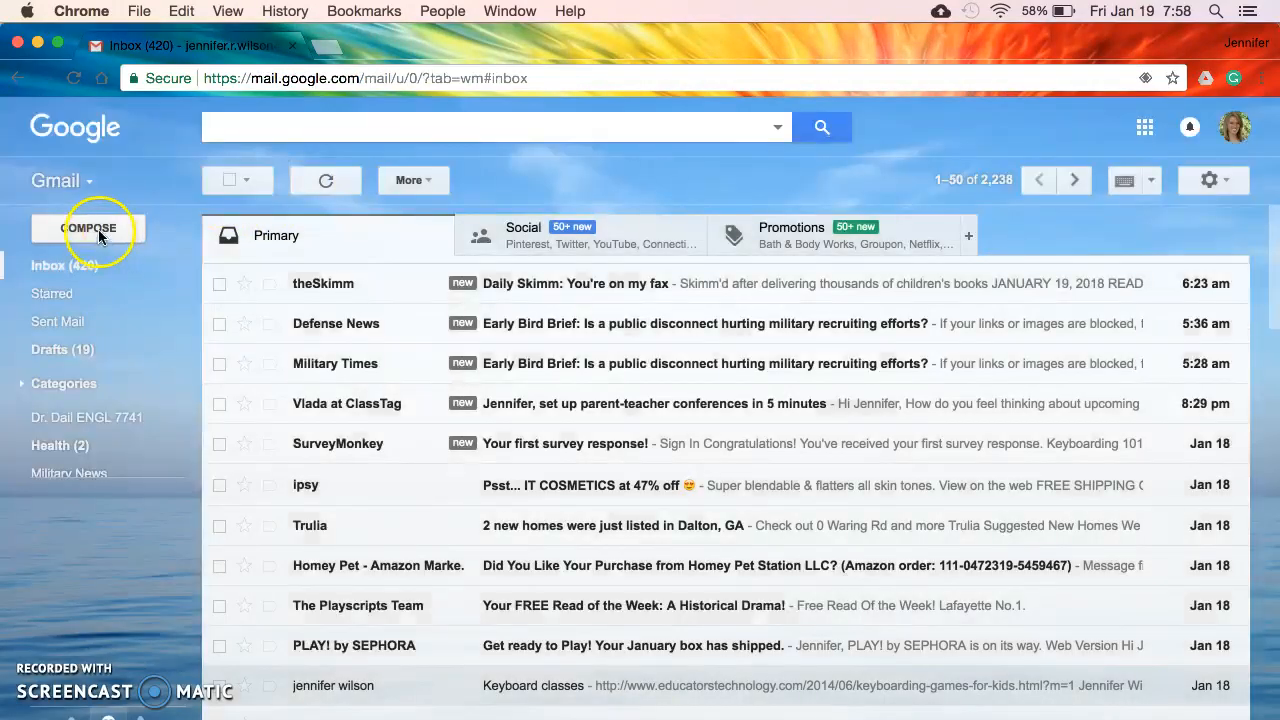
Compose a new message and attach the saved Practice Sheet document from the Desktop.
{"action": "left_click", "coordinate": [97, 234]}
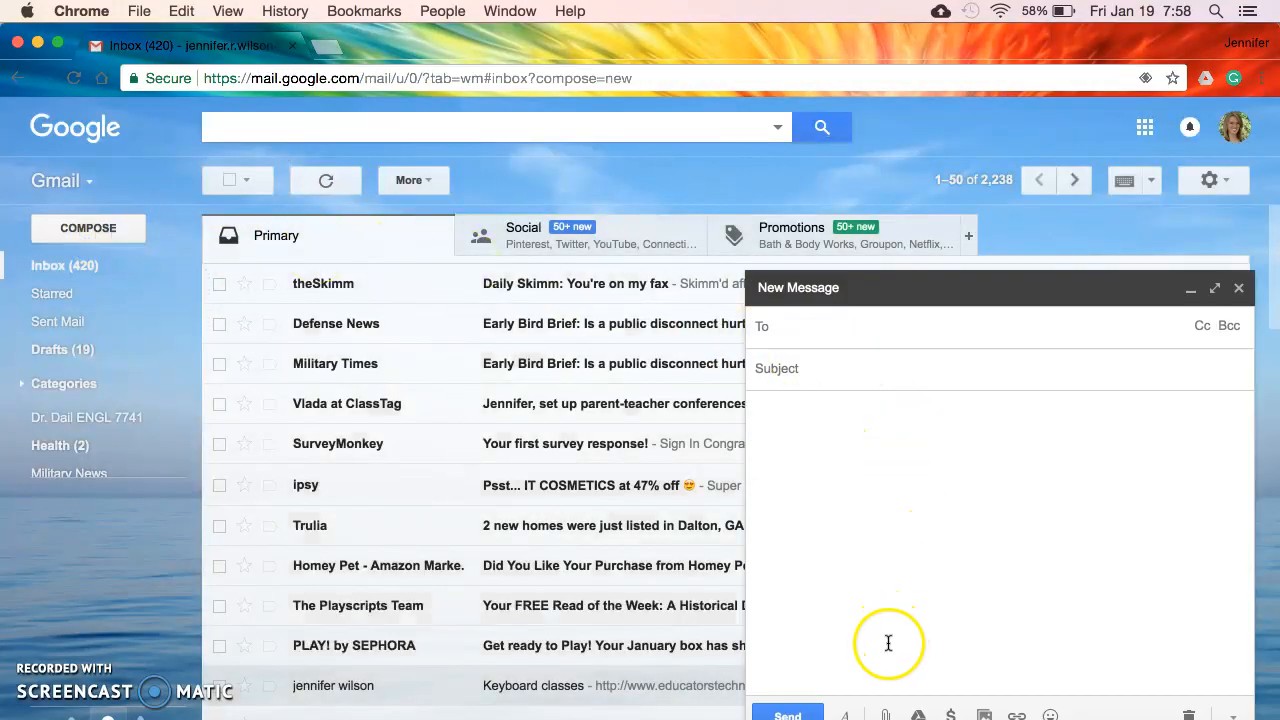
{"action": "left_click", "coordinate": [884, 713]}
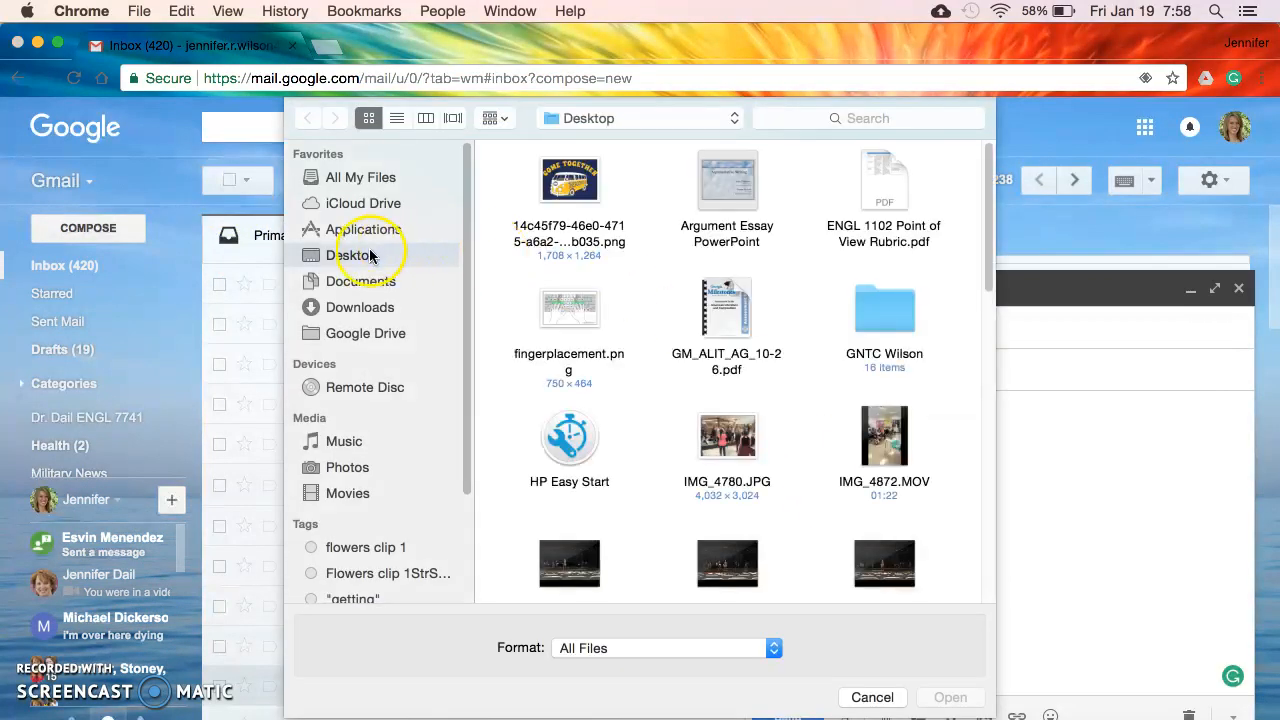
{"action": "left_click", "coordinate": [369, 257]}
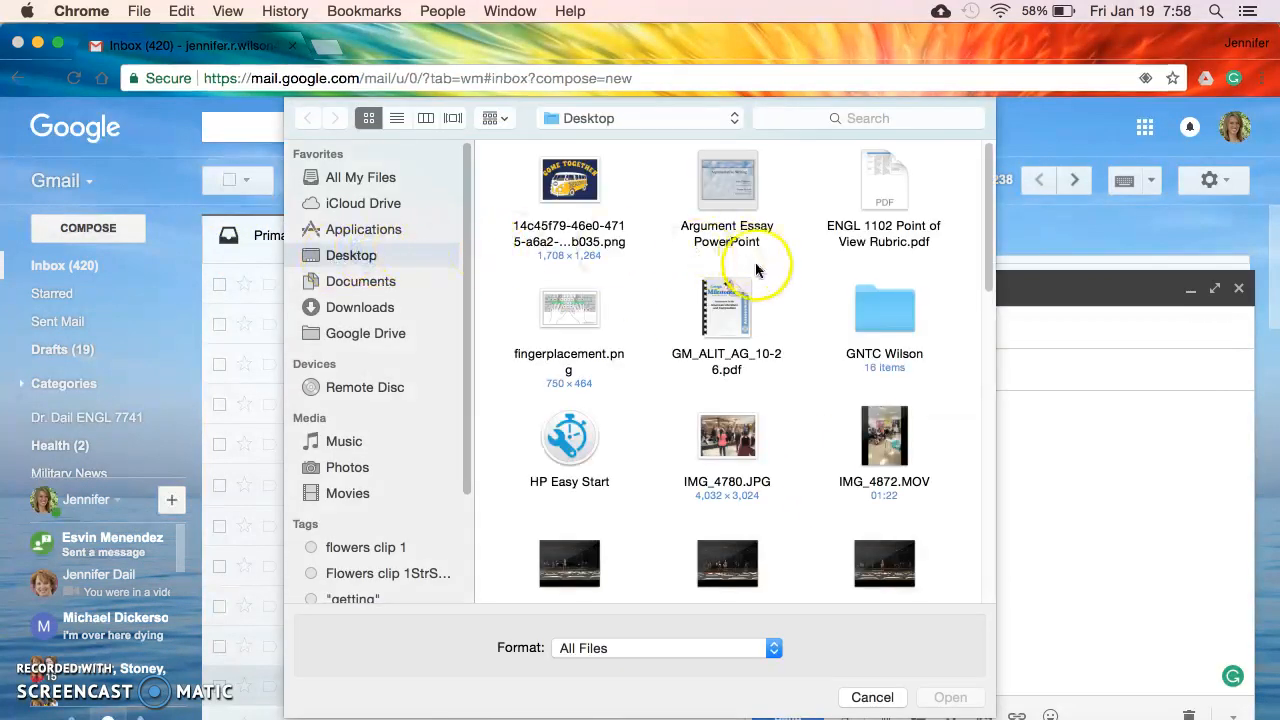
{"action": "scroll", "coordinate": [790, 349], "scroll_direction": "down", "scroll_amount": 1}
{"action": "scroll", "coordinate": [790, 349], "scroll_direction": "down", "scroll_amount": 10}
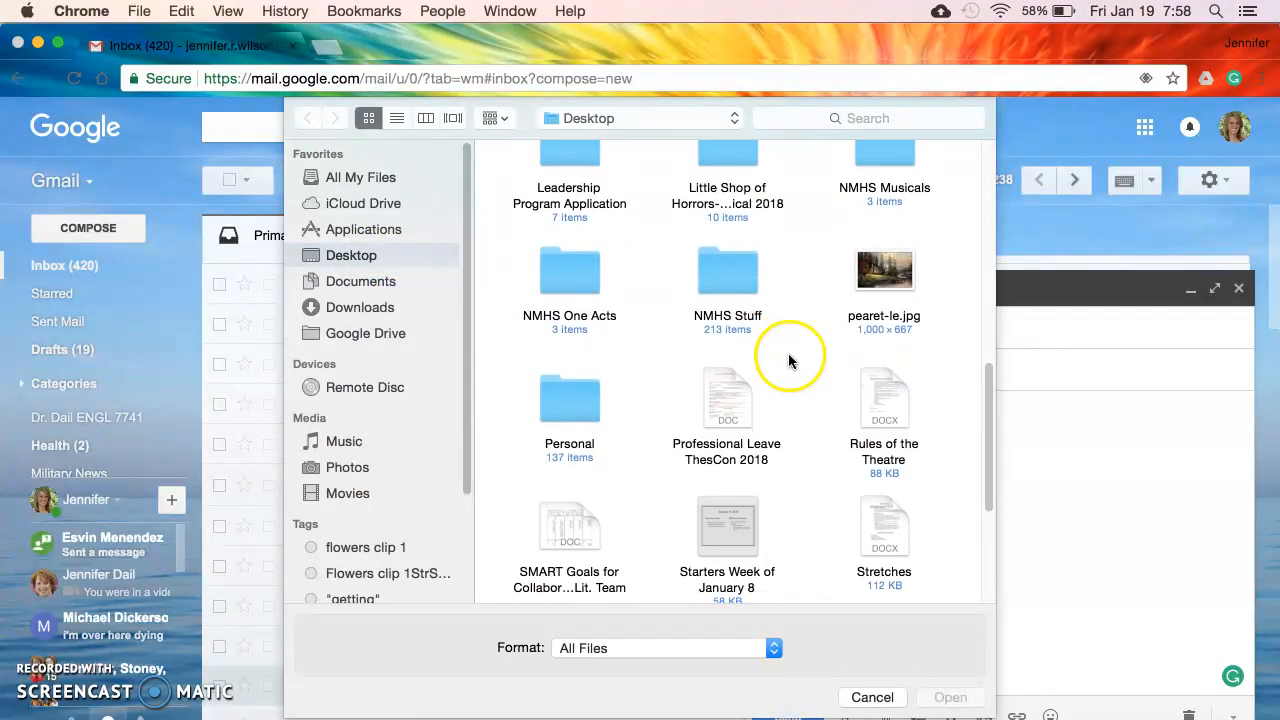
{"action": "scroll", "coordinate": [786, 370], "scroll_direction": "down", "scroll_amount": 5}
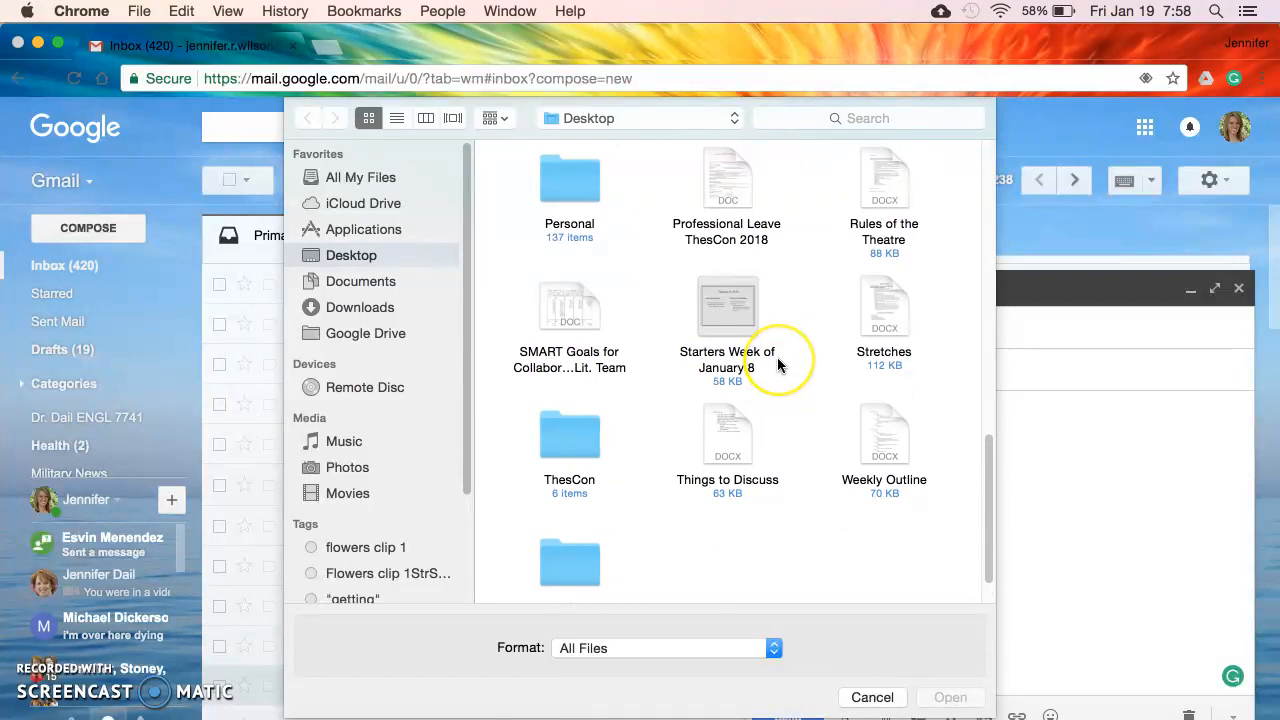
{"action": "scroll", "coordinate": [777, 360], "scroll_direction": "up", "scroll_amount": 2}
{"action": "scroll", "coordinate": [777, 357], "scroll_direction": "up", "scroll_amount": 5}
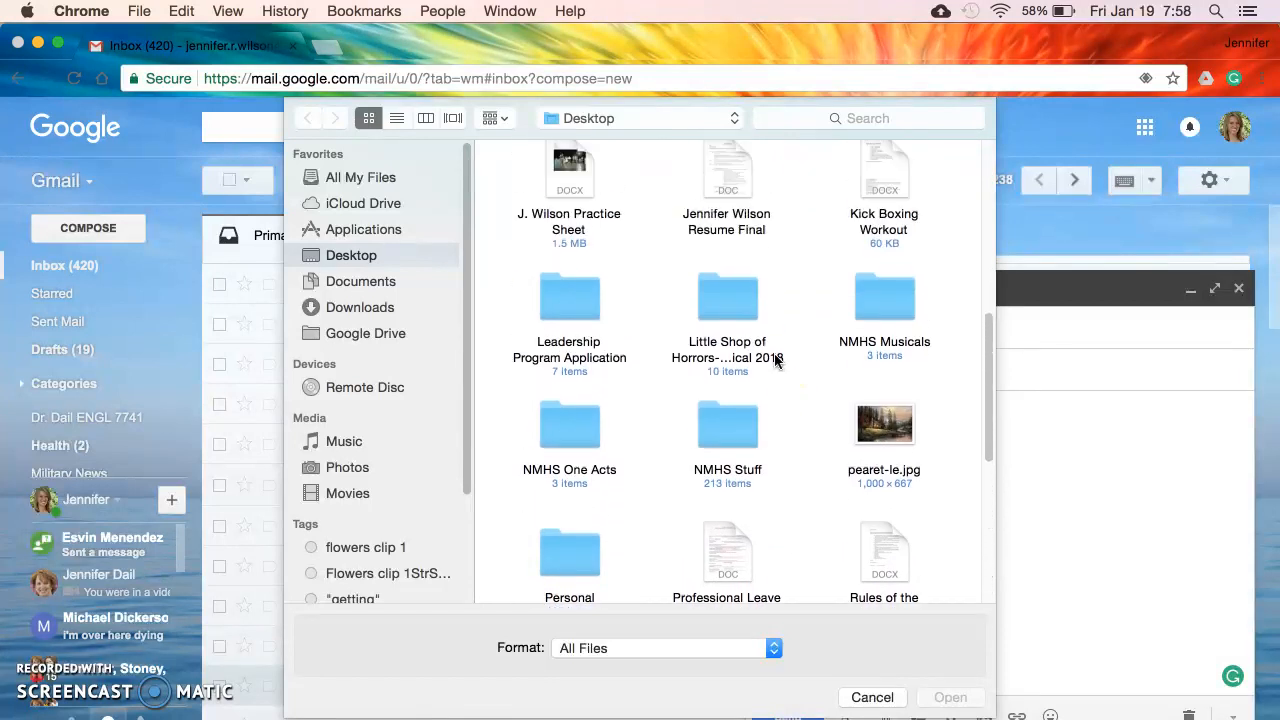
{"action": "scroll", "coordinate": [771, 357], "scroll_direction": "up", "scroll_amount": 3}
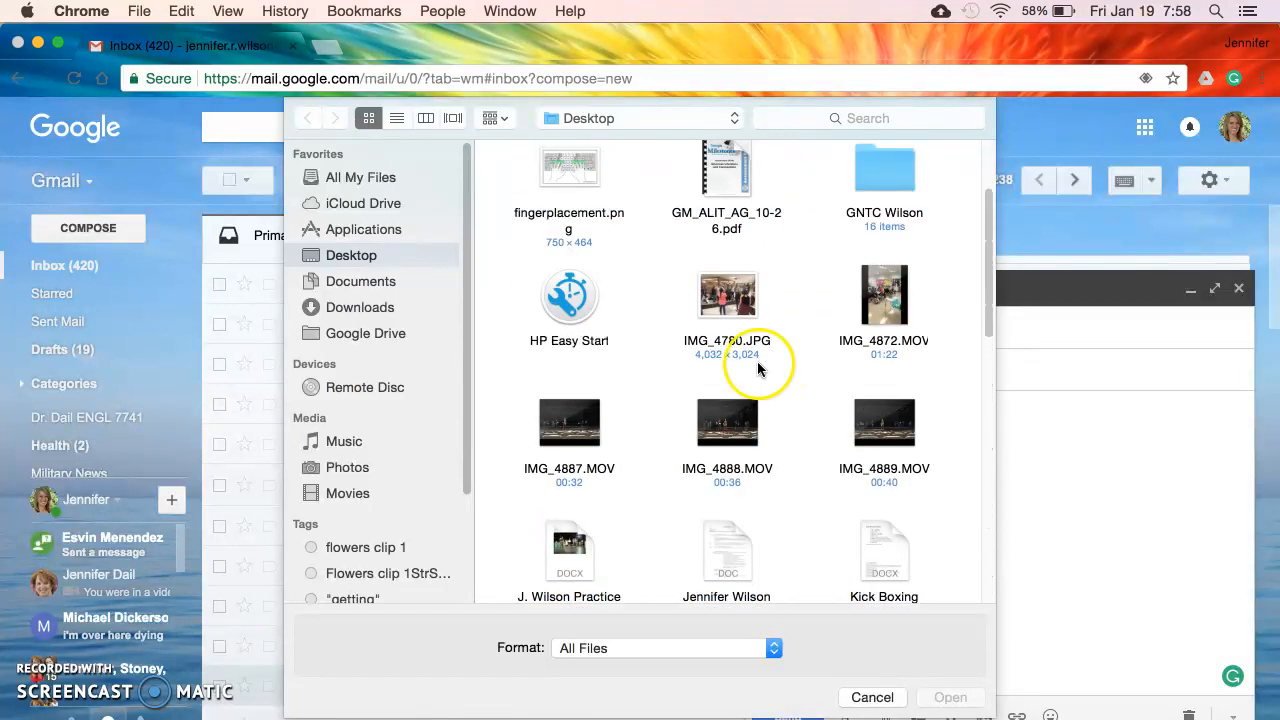
{"action": "left_click", "coordinate": [566, 550]}
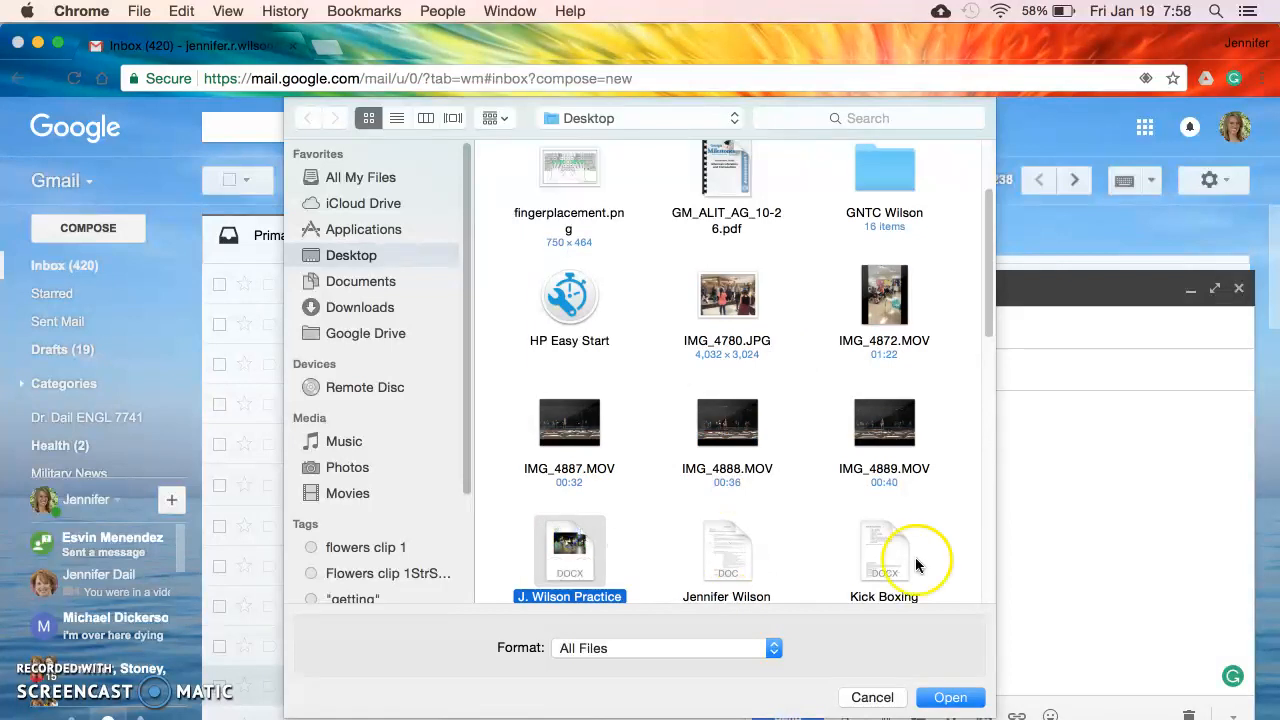
{"action": "left_click", "coordinate": [946, 698]}
Address the message to the teacher's school e-mail, and enter the initial and last name plus "Practice Sheet" as the subject.
{"action": "left_click", "coordinate": [843, 331]}
{"action": "type", "text": "jenni"}
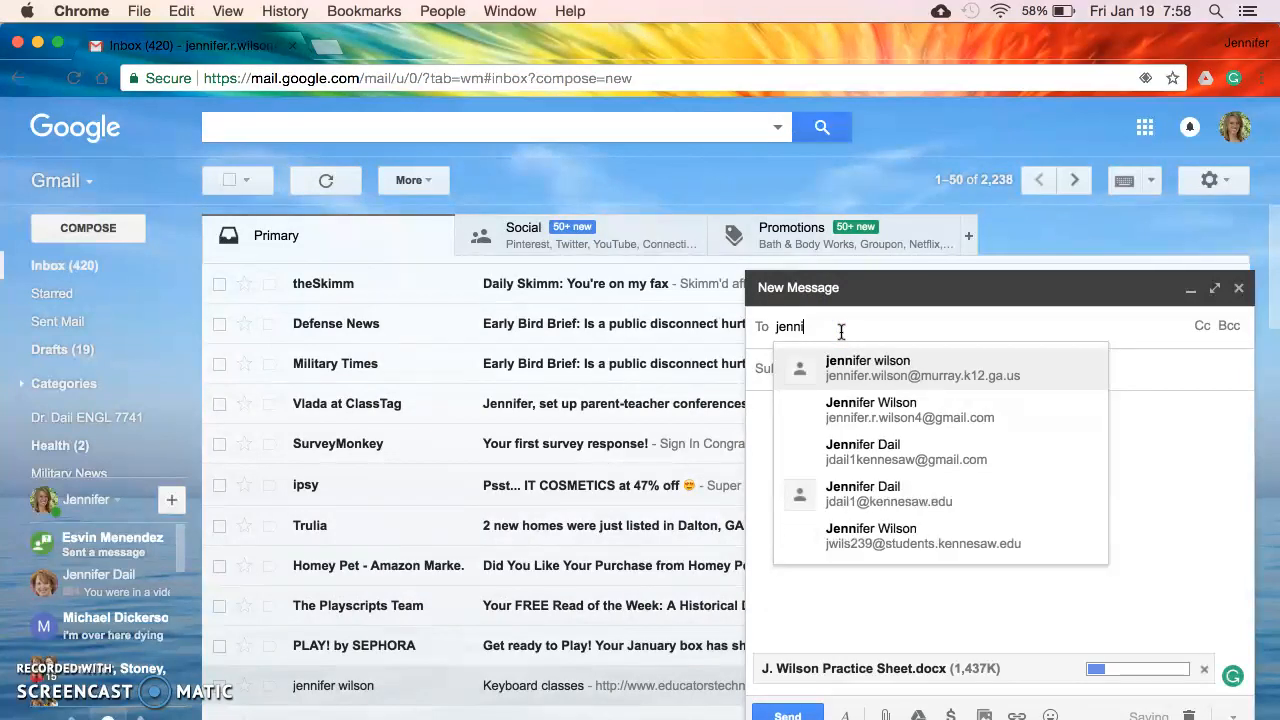
{"action": "key", "text": "Return"}
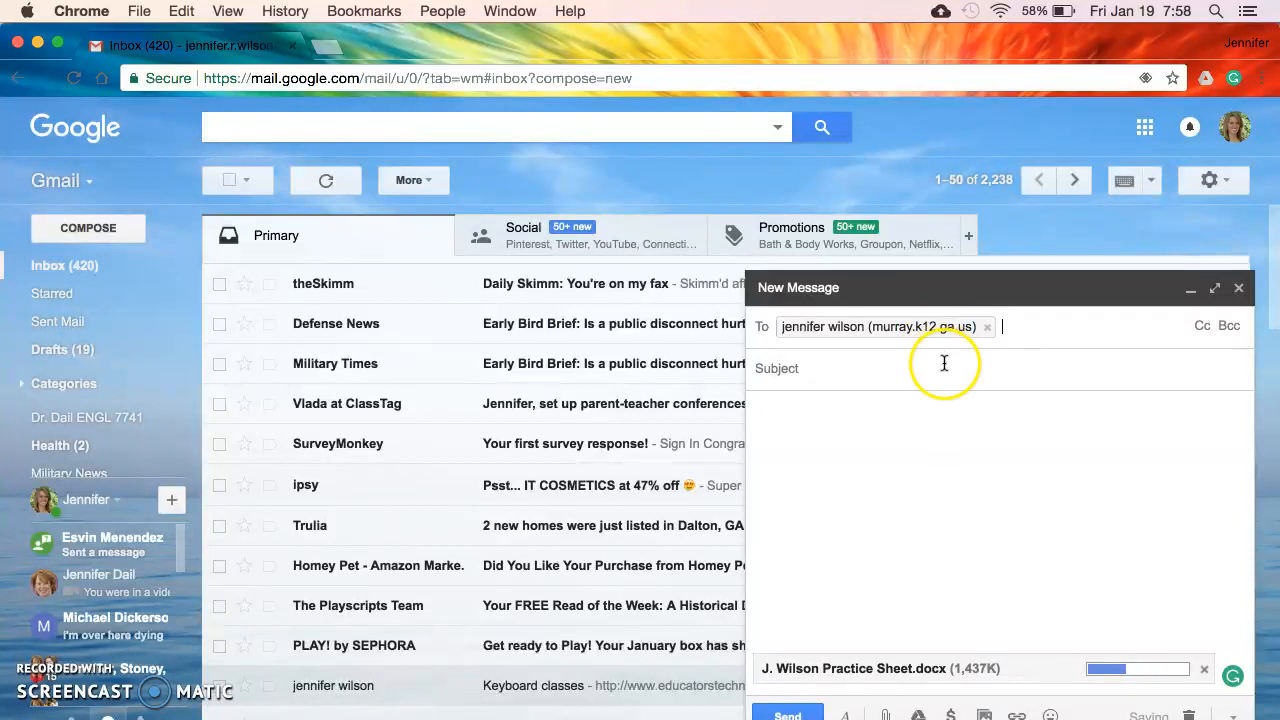
{"action": "left_click", "coordinate": [858, 368]}
{"action": "type", "text": "J. Wllson Practice Sheet"}
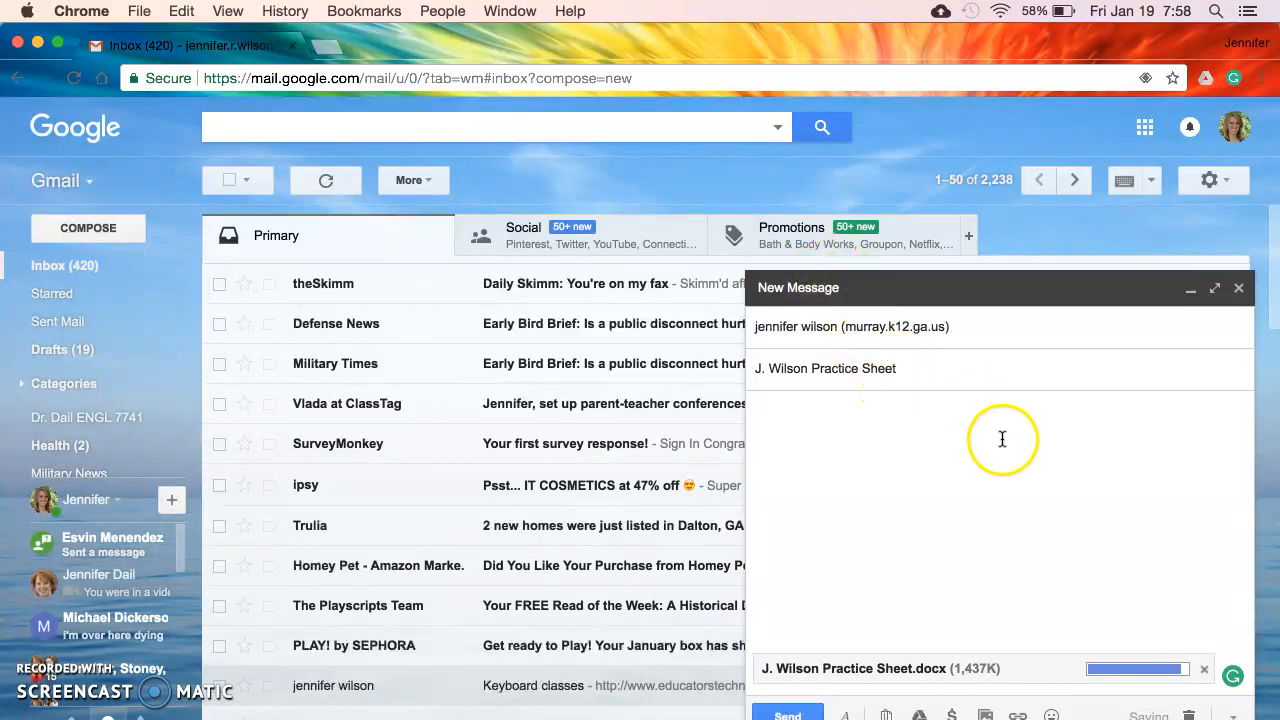
Send the message and close the browser window.
{"action": "left_click", "coordinate": [789, 713]}
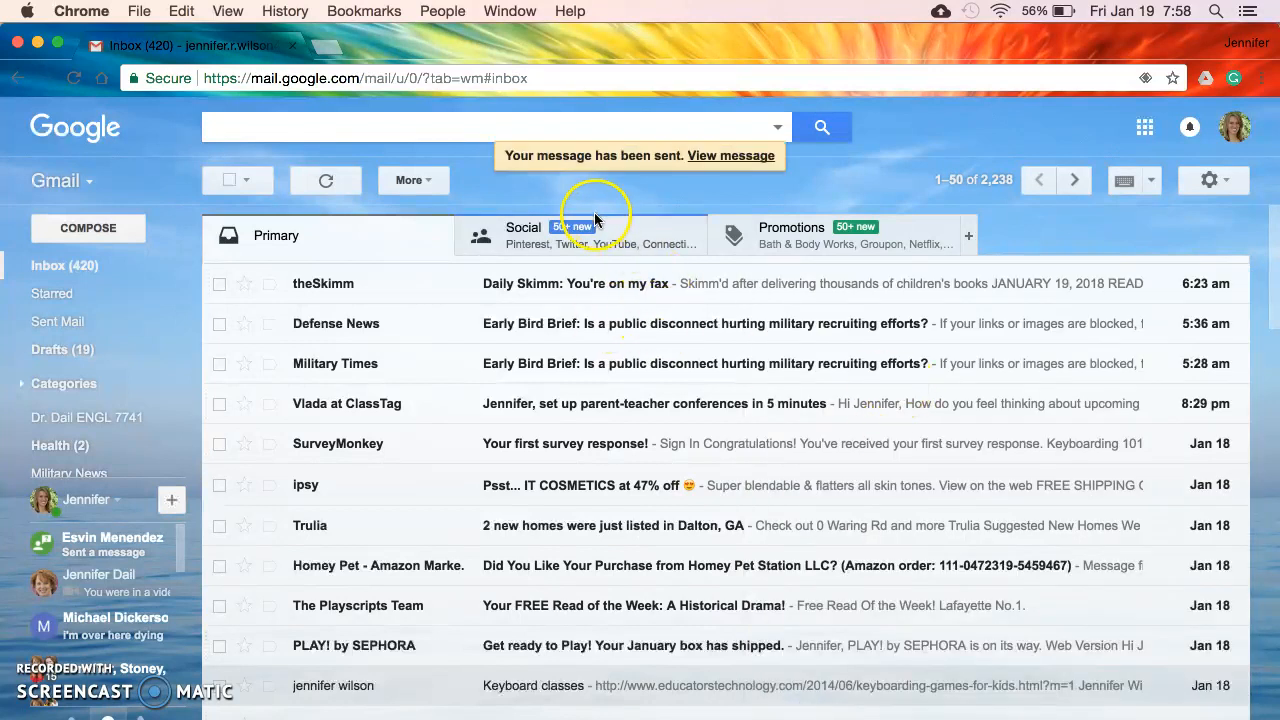
{"action": "left_click", "coordinate": [17, 42]}
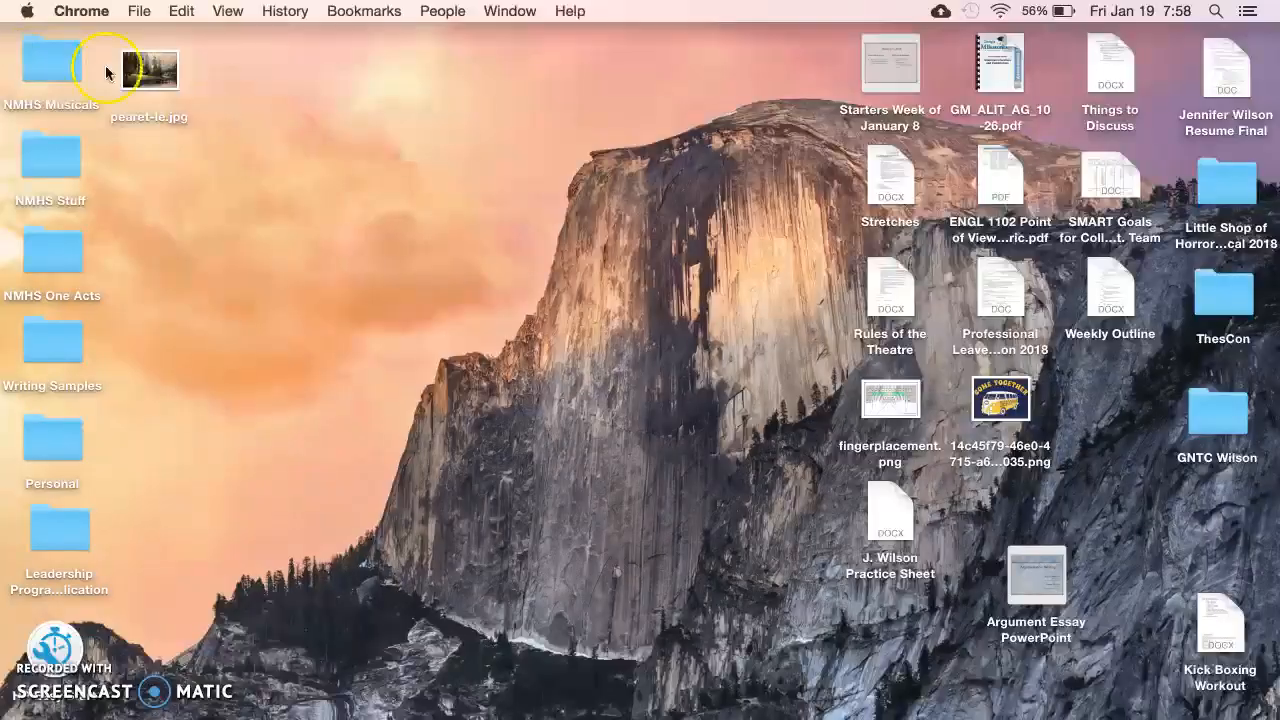